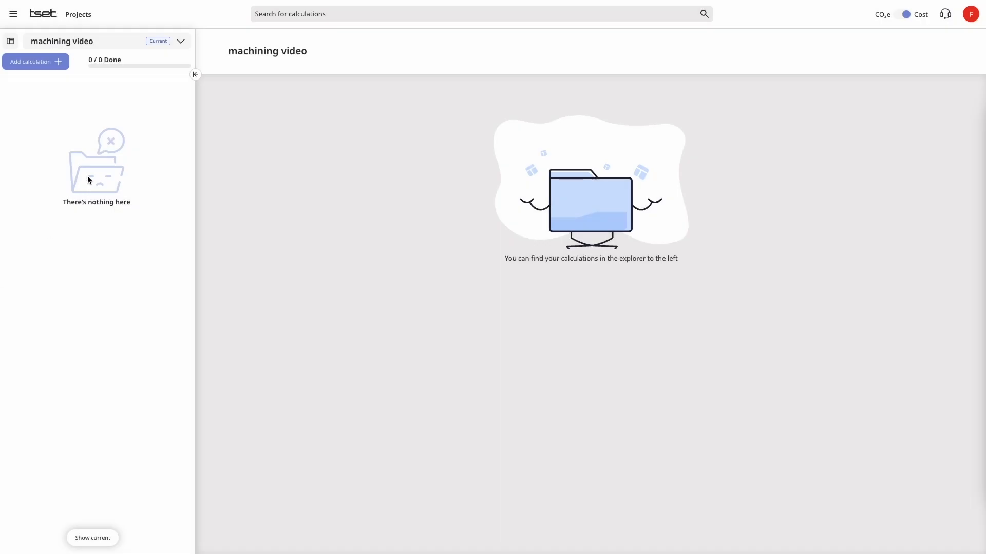
# - Add a calculation with cost module, giving the part name "Helical gear" and part number 123456789
pyautogui.click(47, 63)
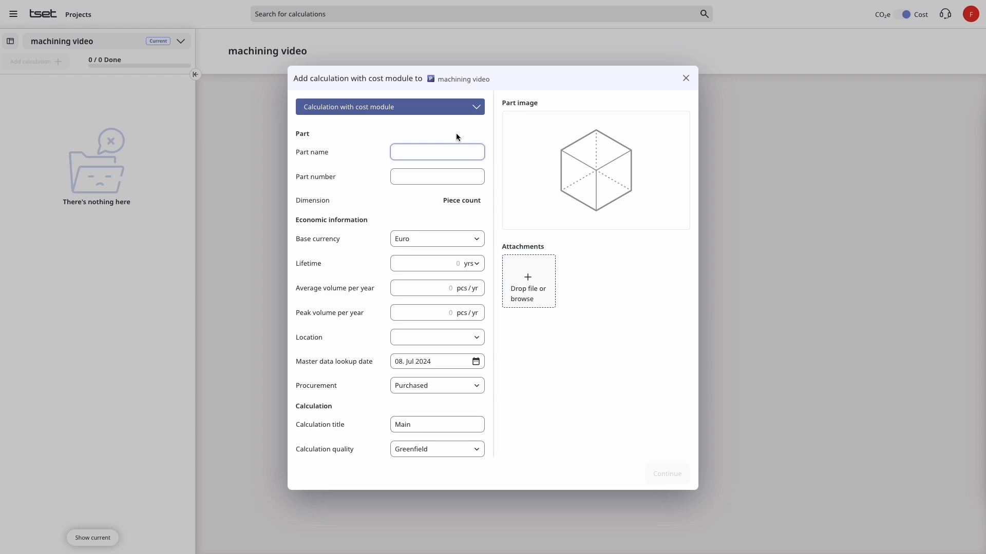
pyautogui.write('Helical gear')
pyautogui.press('Tab')
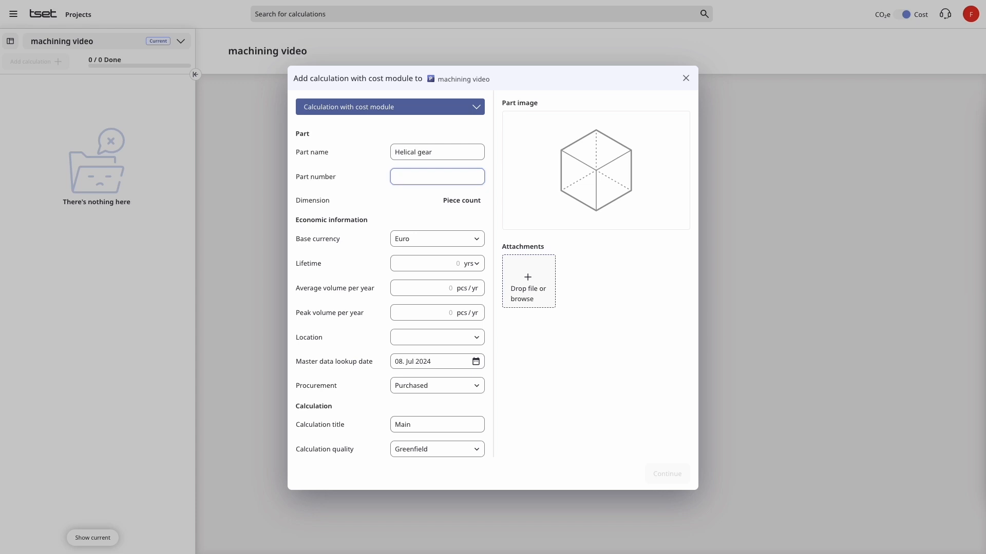
pyautogui.write('123456789')
# - Set the lifetime to 6 years, the average volume to 100000 and the peak volume to 150000 pieces per year
pyautogui.click(447, 263)
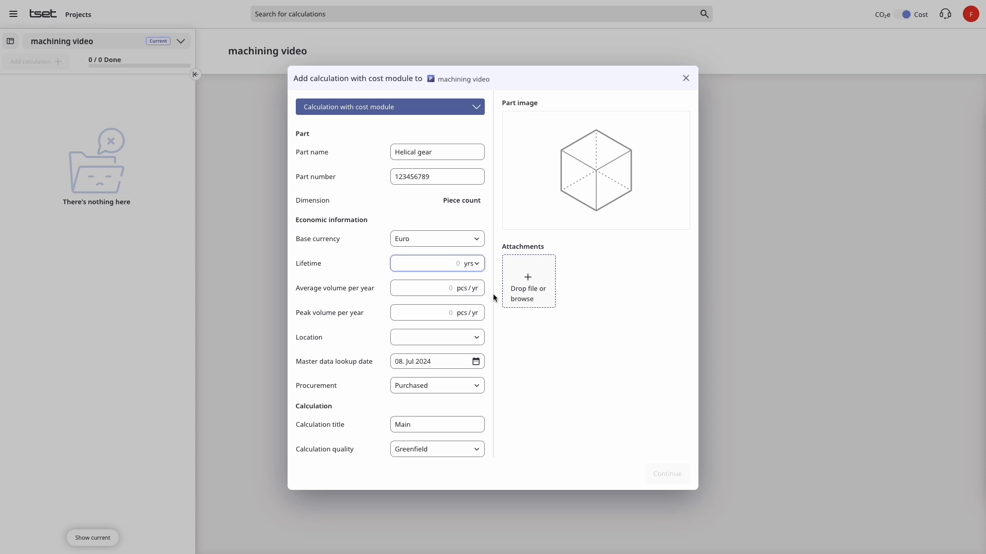
pyautogui.write('6')
pyautogui.press('Tab')
pyautogui.write('100000')
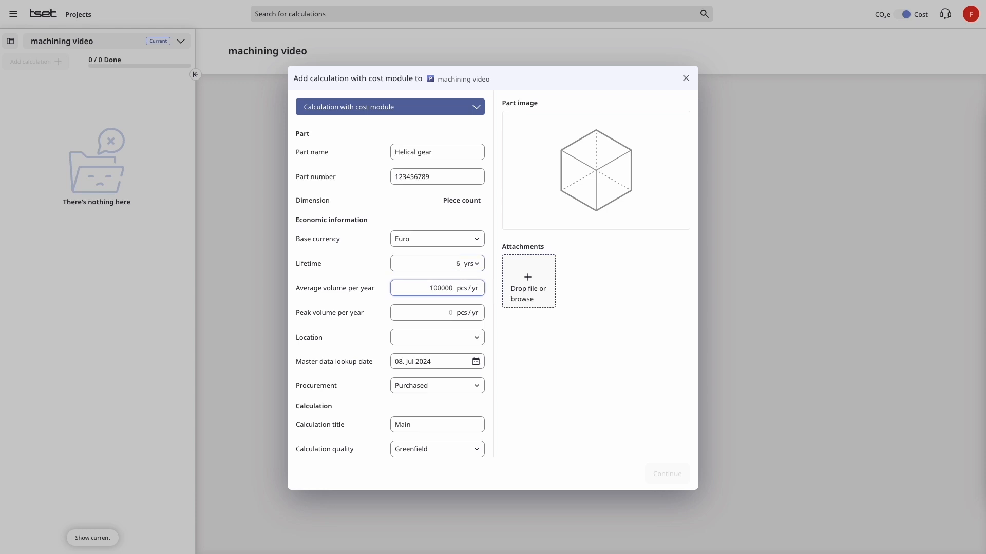
pyautogui.press('Tab')
pyautogui.write('150000')
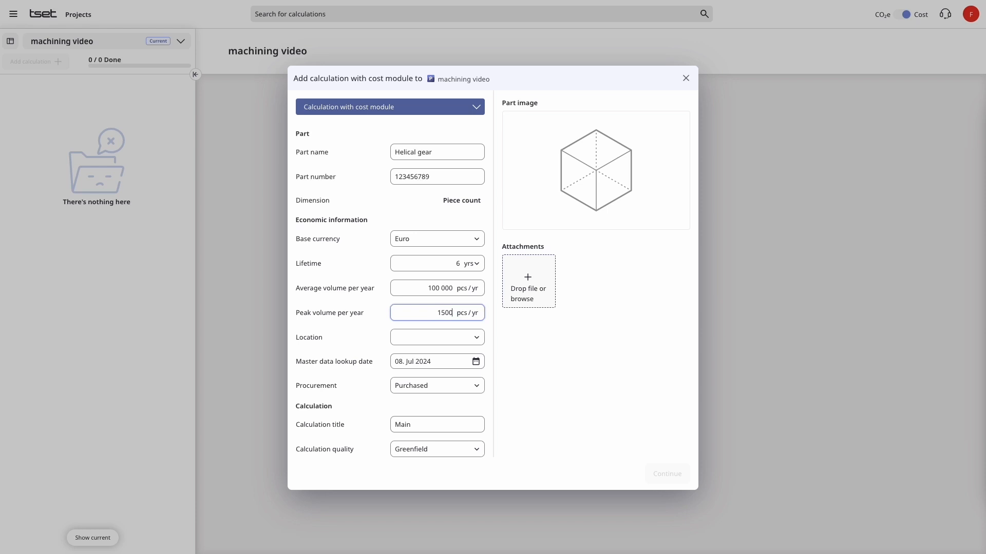
# - Set the location to 24Q1 Austria and check the procurement options, keeping Purchased
pyautogui.press('Tab')
pyautogui.write('austri')
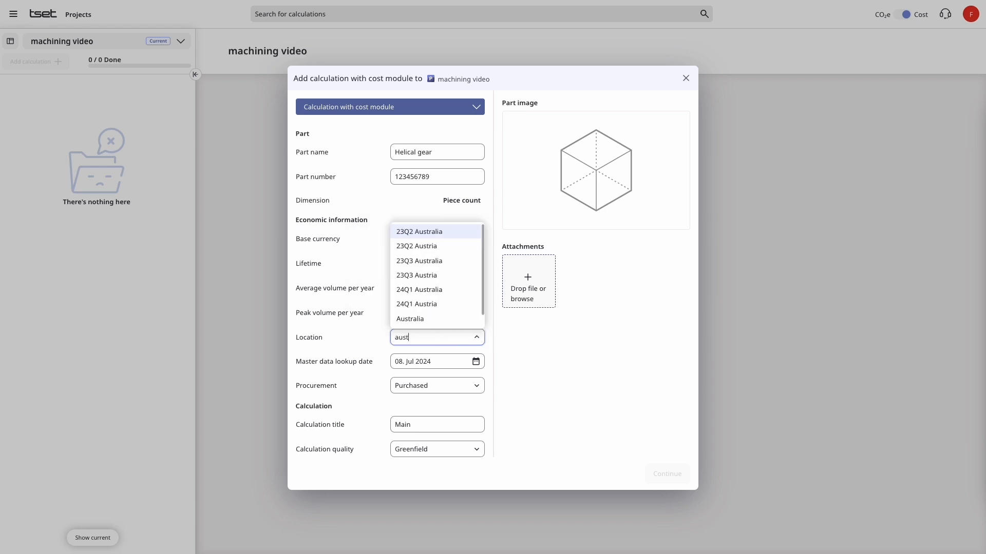
pyautogui.click(412, 307)
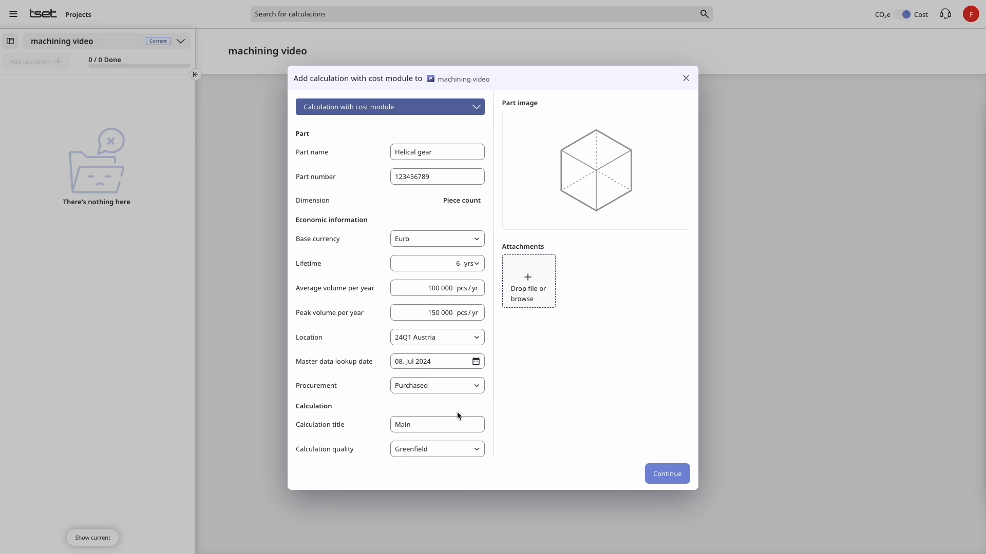
pyautogui.click(477, 388)
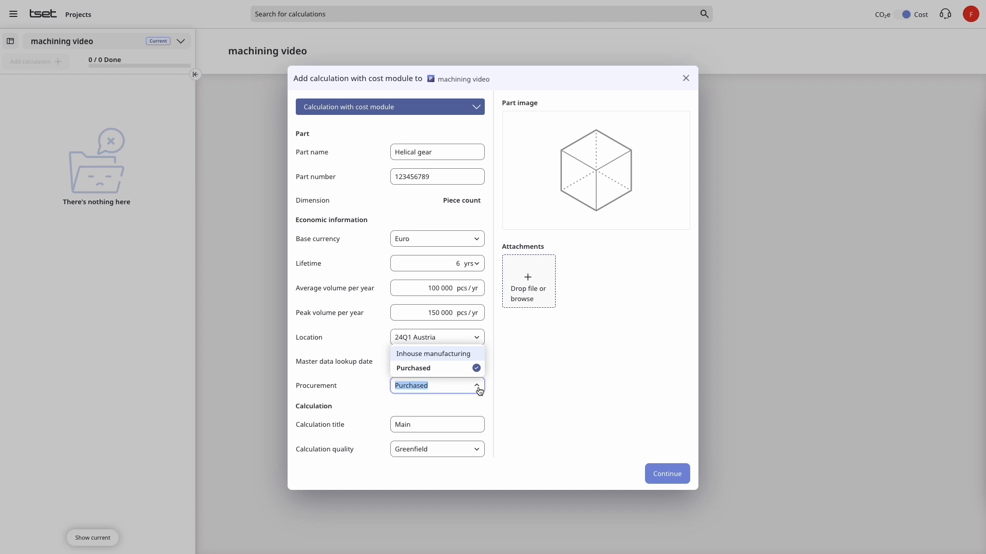
pyautogui.click(479, 390)
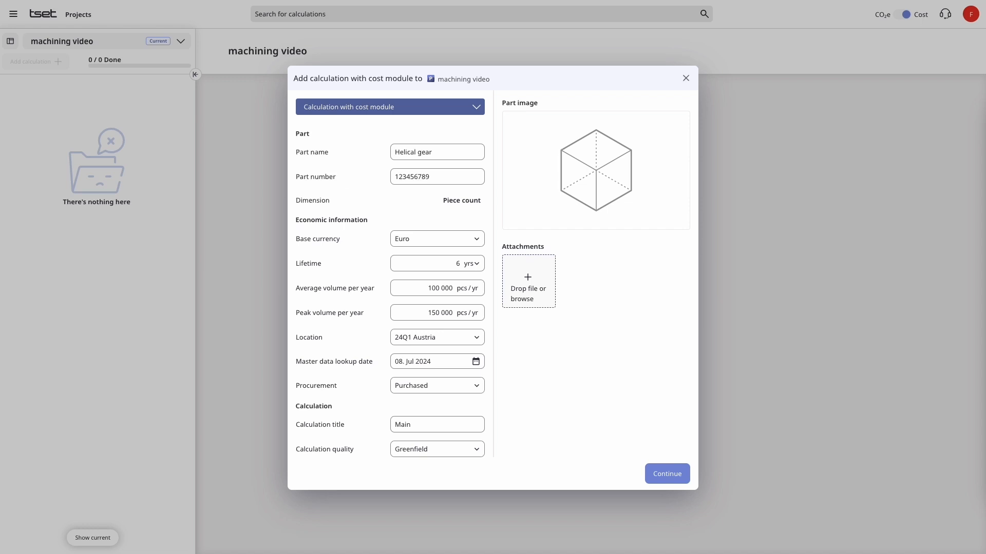
# - Attach the helical gear's 3D model file to the calculation and continue to the technology selection
pyautogui.moveTo(228, 490); pyautogui.dragTo(601, 368)
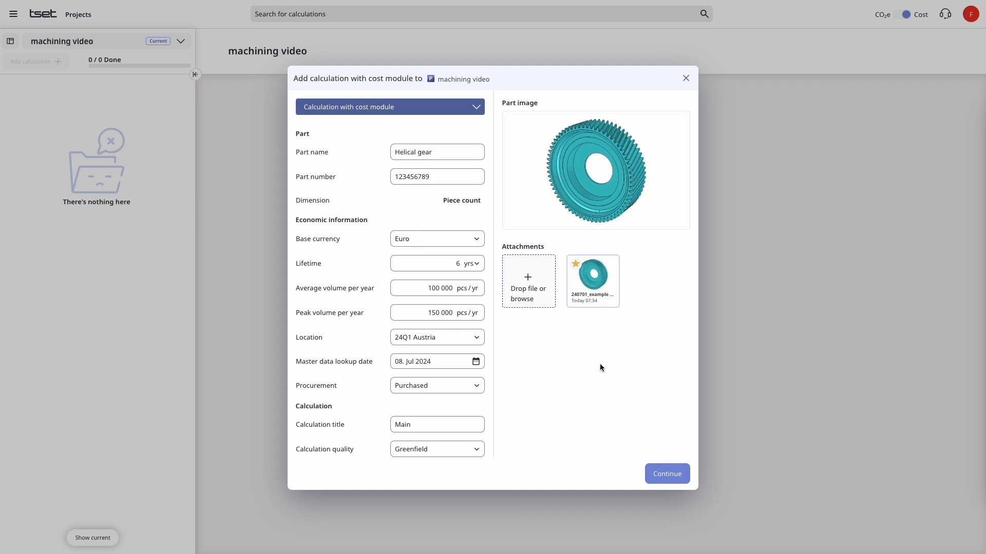
pyautogui.click(676, 475)
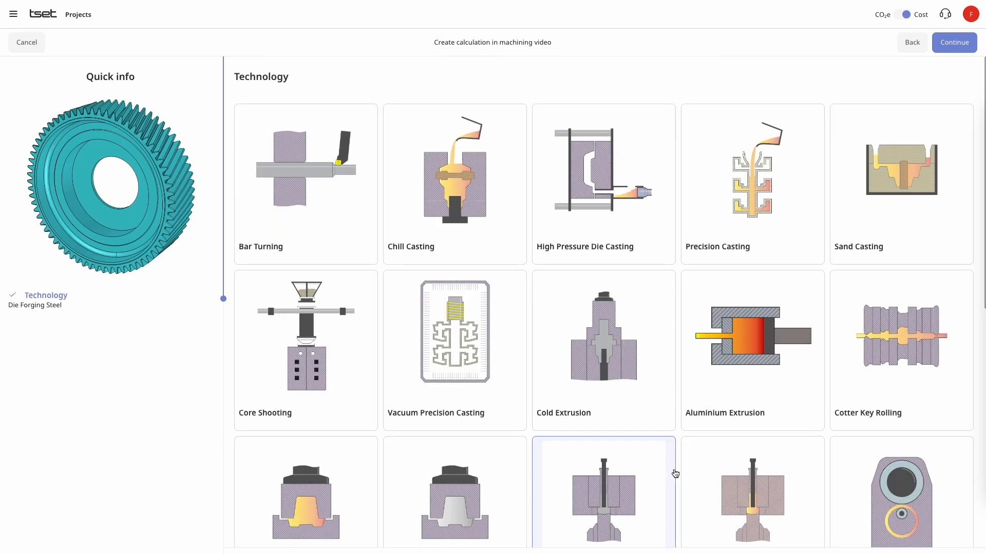
# - Look through the technologies and continue with Die Forging Steel
pyautogui.scroll(-2, 651, 380)
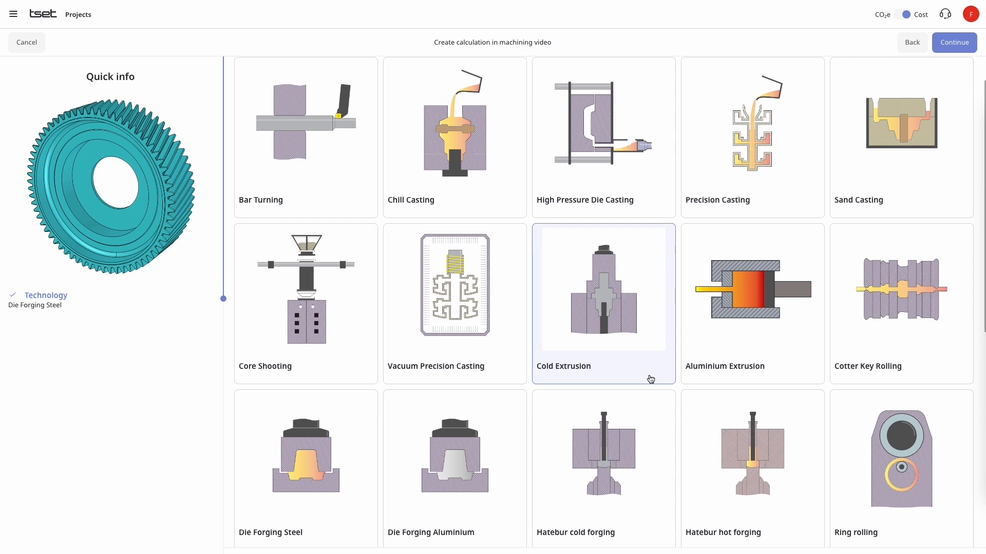
pyautogui.scroll(-2, 651, 380)
pyautogui.scroll(-2, 651, 379)
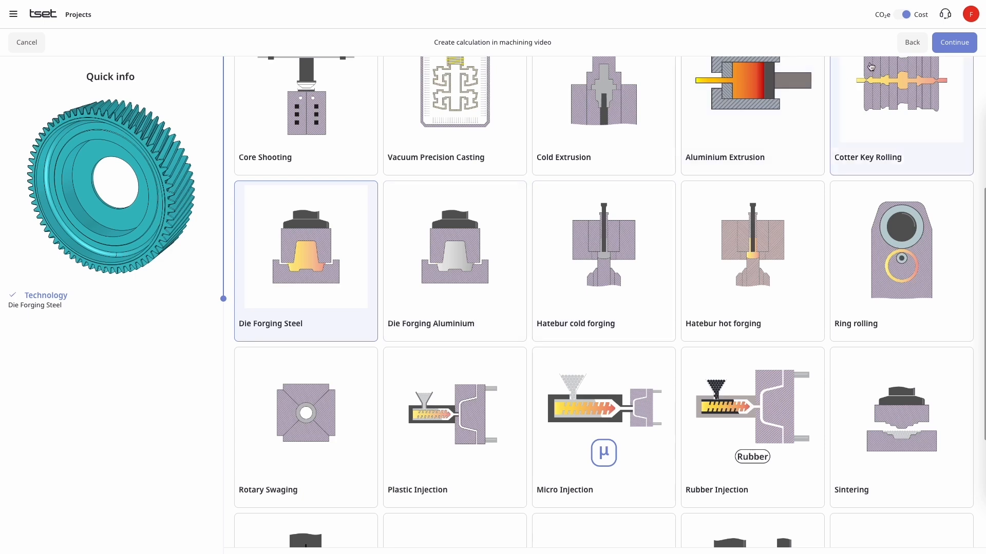
pyautogui.click(965, 50)
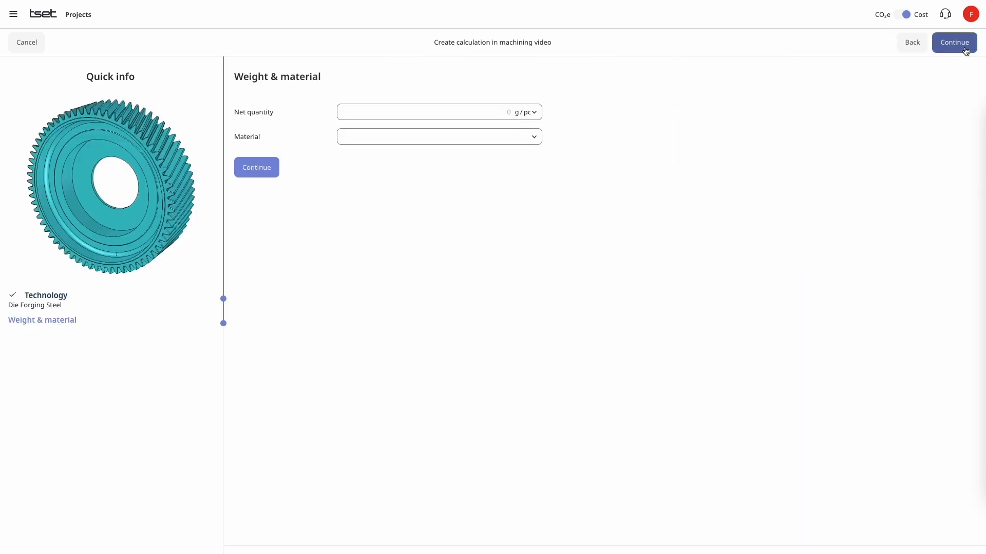
# - Set the net quantity to 3500 g per piece and the material to 16MnCr5, and continue to the shape selection
pyautogui.click(490, 114)
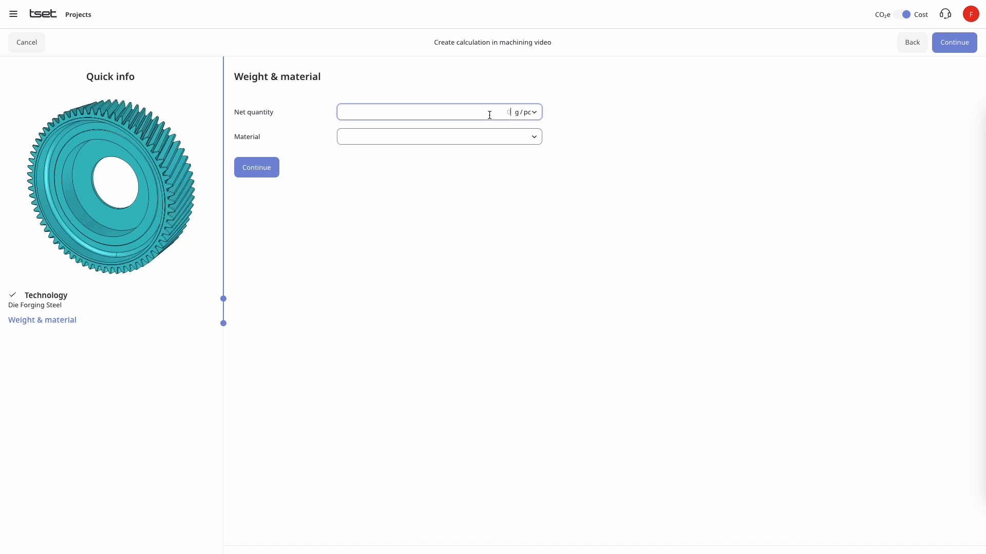
pyautogui.write('3500')
pyautogui.press('Tab')
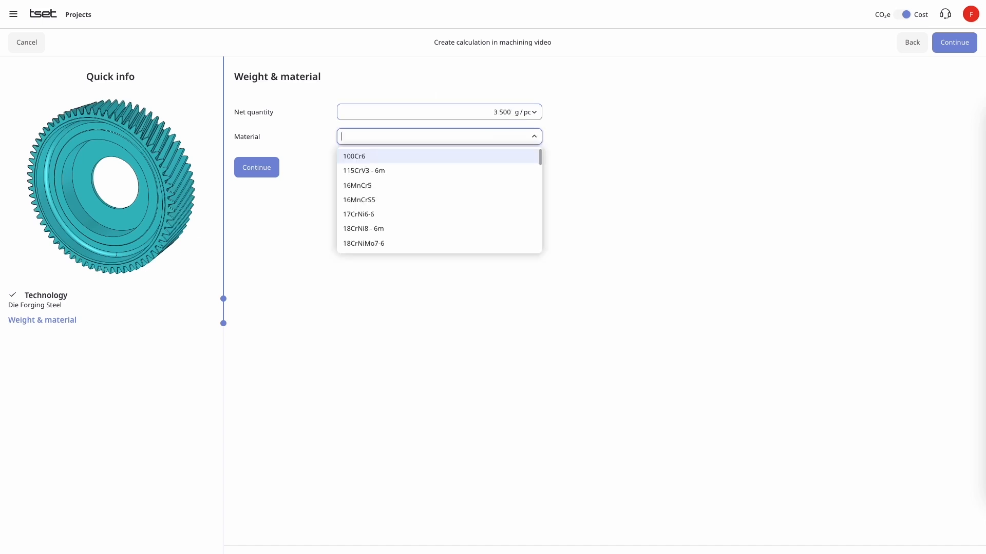
pyautogui.write('16mn')
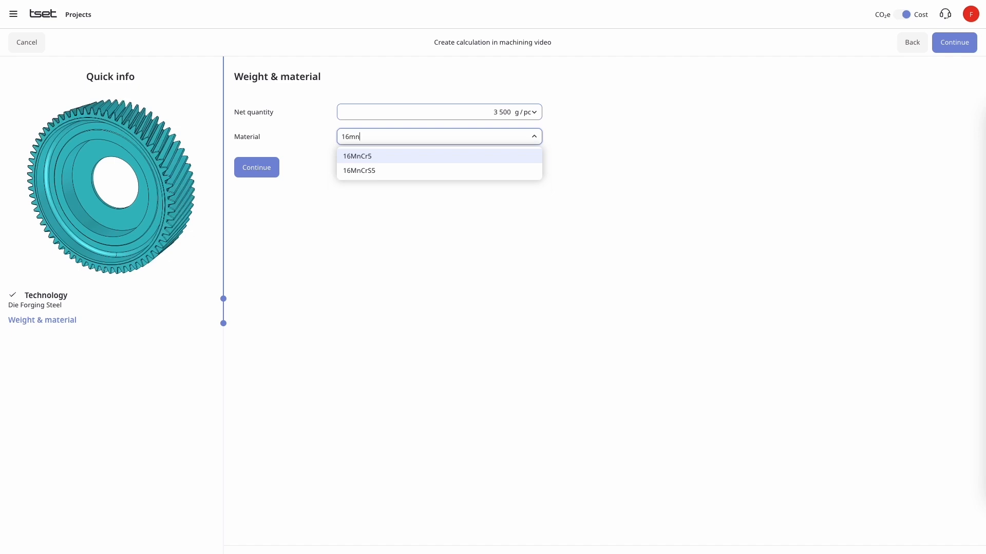
pyautogui.click(441, 157)
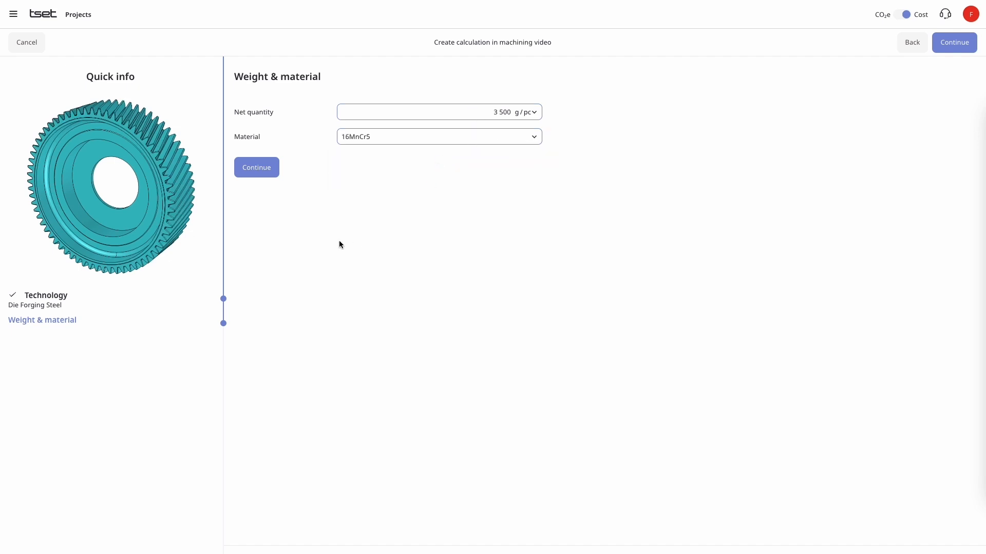
pyautogui.click(265, 169)
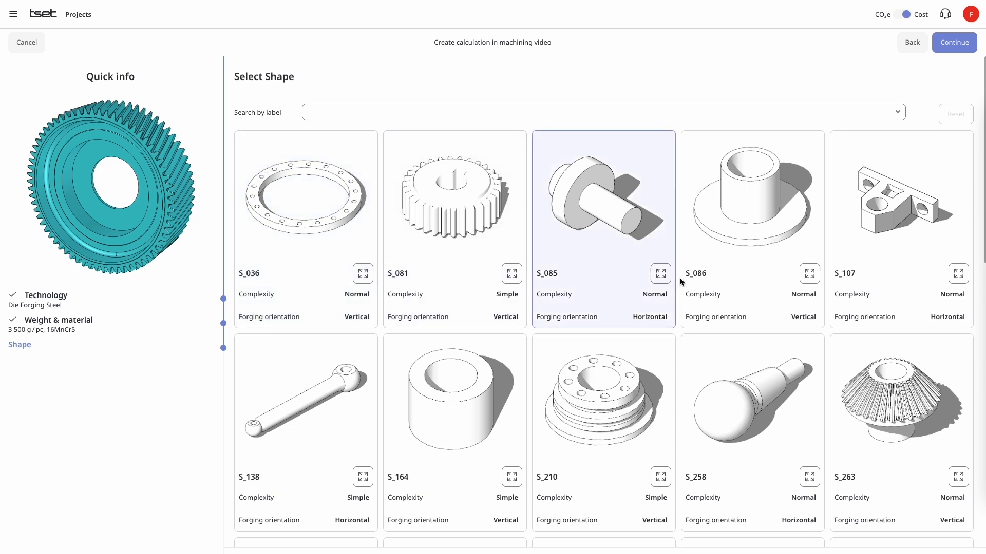
# - Find shape S_284, inspect it in the 3D viewer and continue with it as the part's shape
pyautogui.scroll(-1, 701, 261)
pyautogui.scroll(-2, 703, 263)
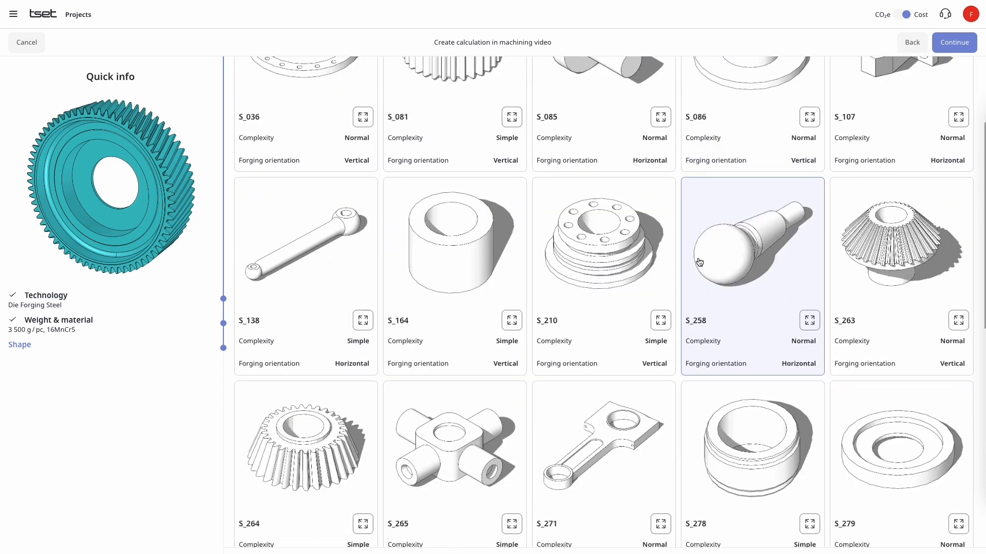
pyautogui.scroll(-5, 701, 262)
pyautogui.scroll(-3, 700, 261)
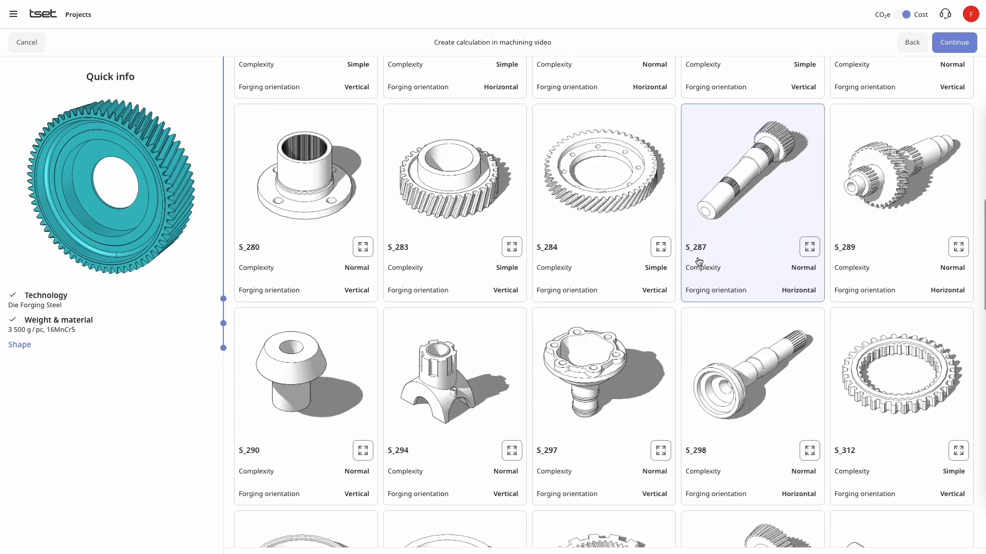
pyautogui.click(661, 247)
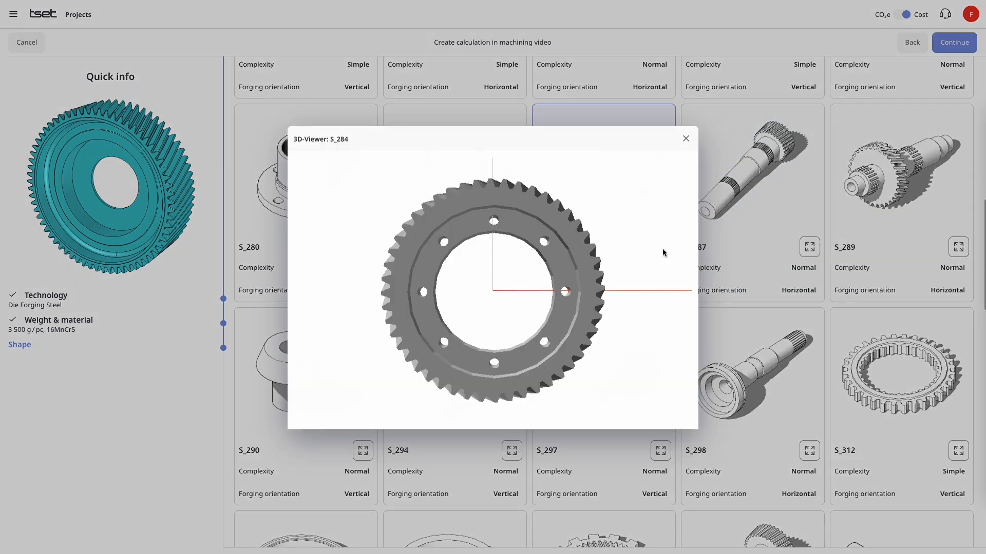
pyautogui.moveTo(544, 255); pyautogui.dragTo(523, 272)
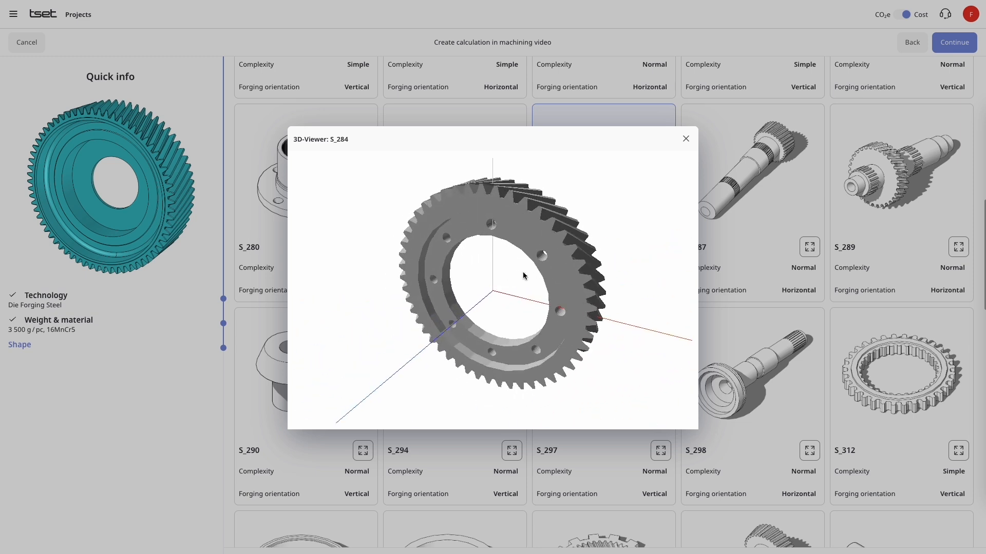
pyautogui.click(686, 138)
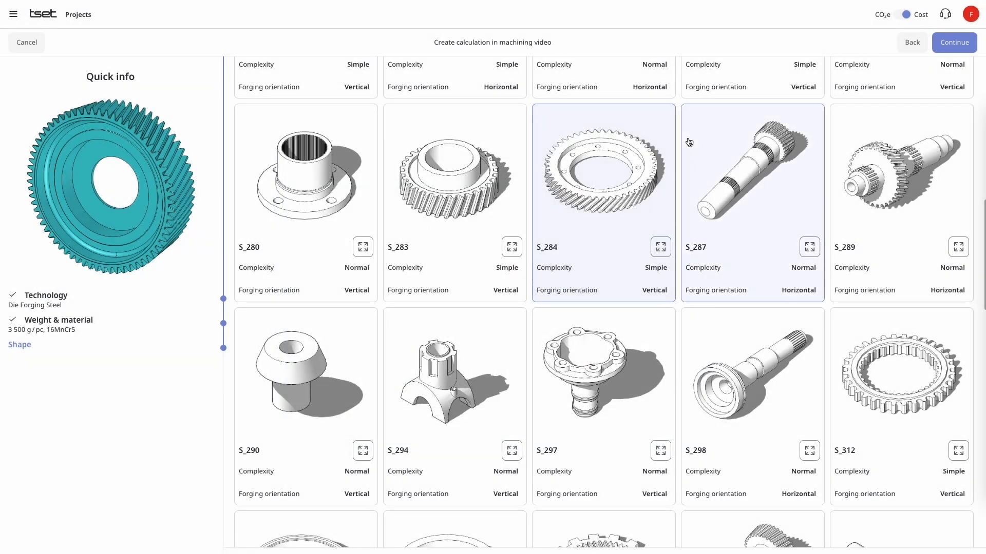
pyautogui.click(950, 44)
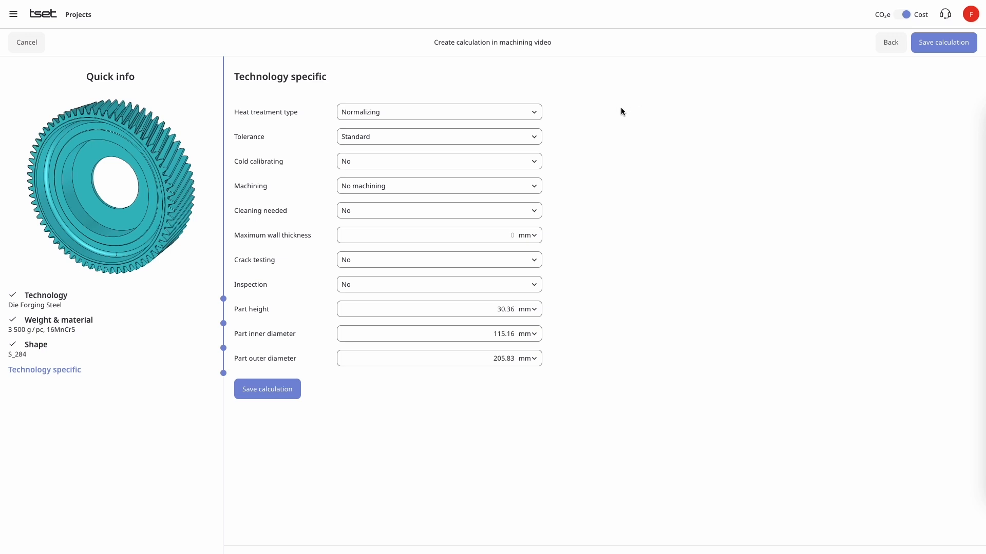
# - Review the available options for heat treatment type, tolerance and cold calibrating without changing them
pyautogui.click(536, 115)
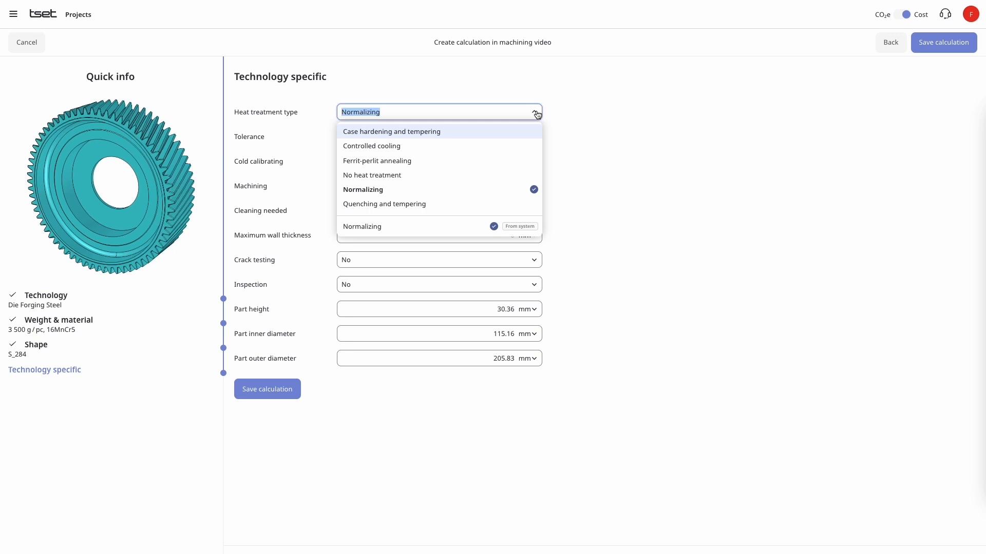
pyautogui.click(537, 114)
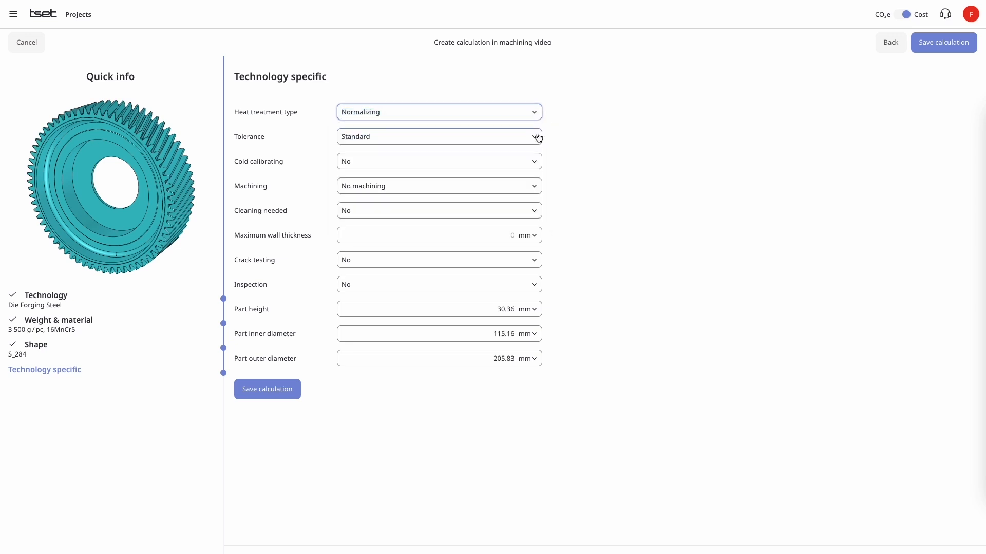
pyautogui.click(538, 137)
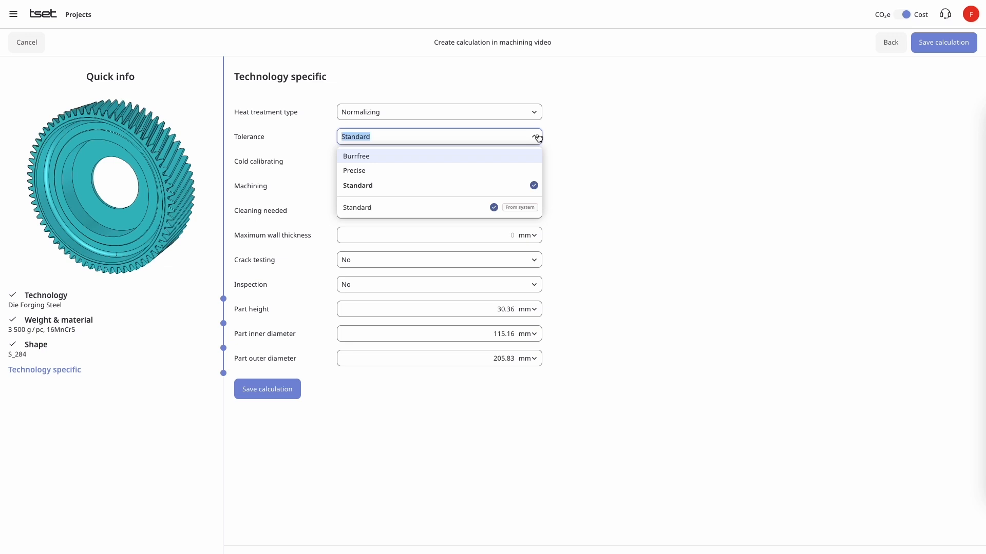
pyautogui.click(537, 137)
pyautogui.click(536, 163)
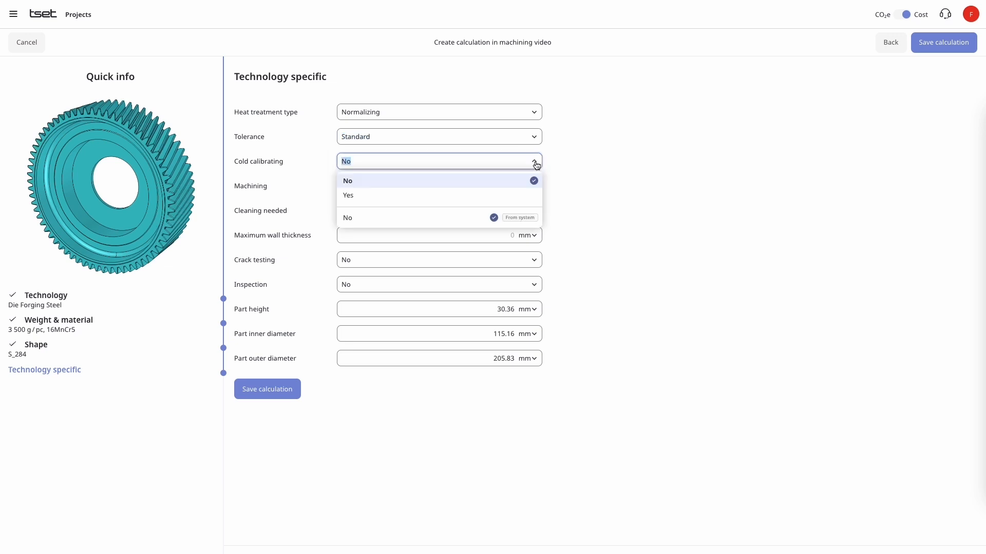
pyautogui.click(536, 163)
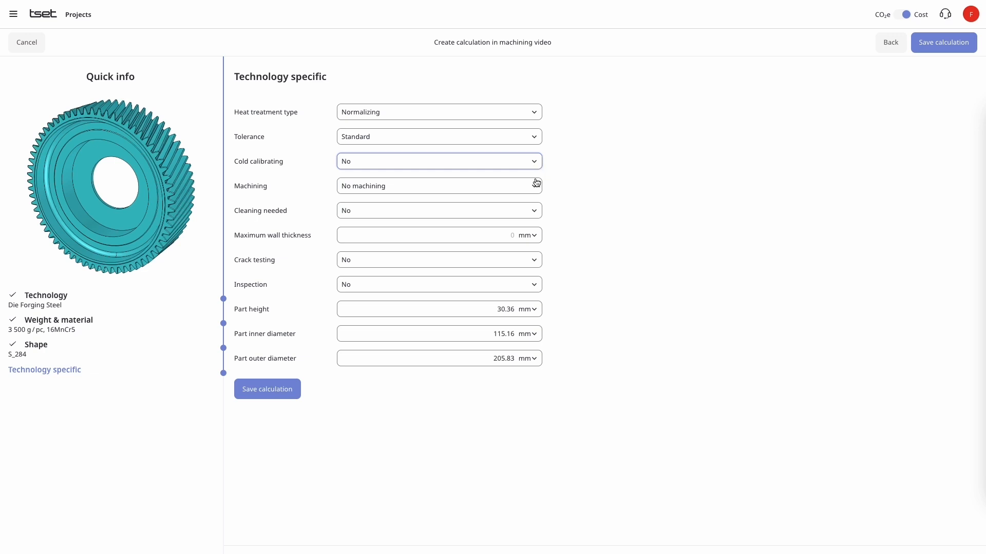
# - Set the machining of the forged part to Turning
pyautogui.click(535, 190)
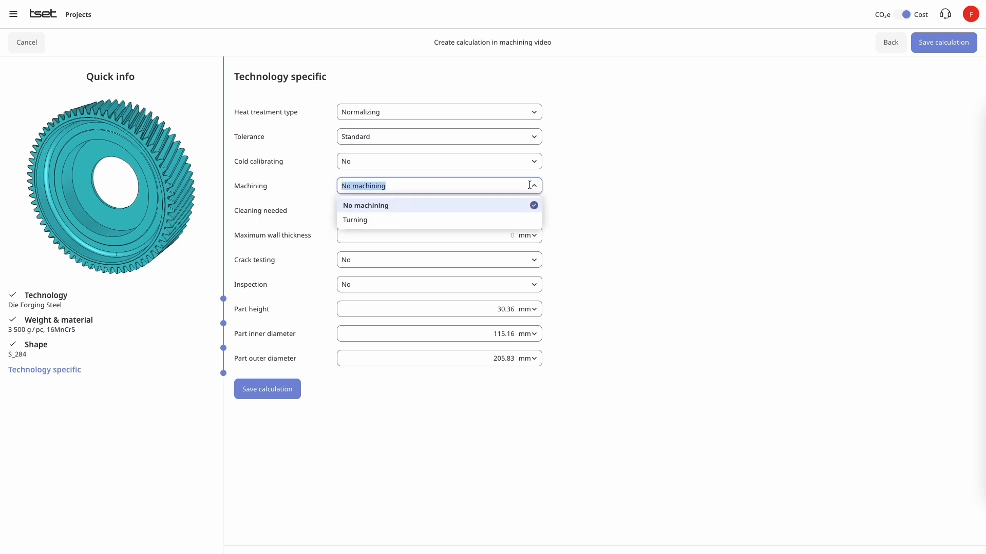
pyautogui.click(380, 221)
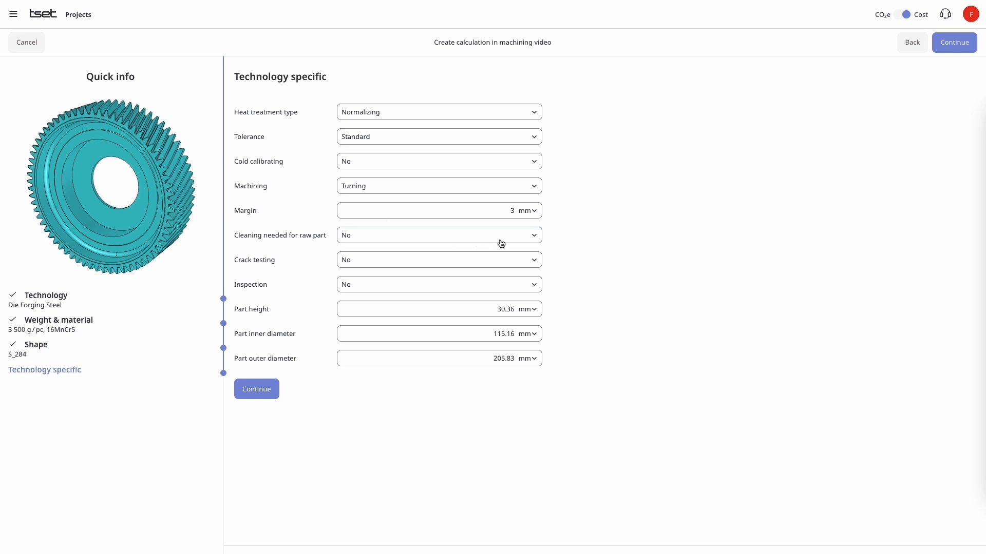
# - Review the available options for raw part cleaning, crack testing and inspection without changing them
pyautogui.click(533, 239)
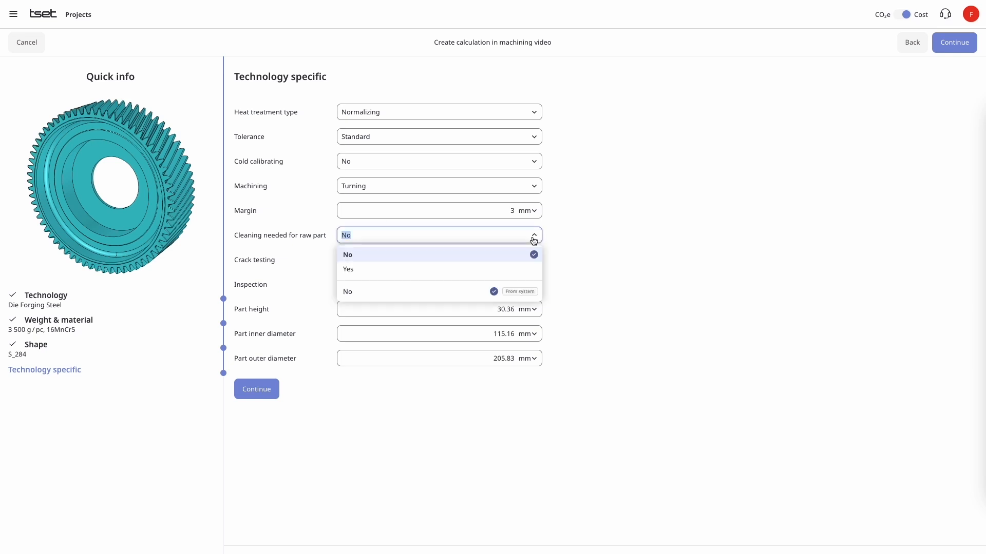
pyautogui.click(583, 237)
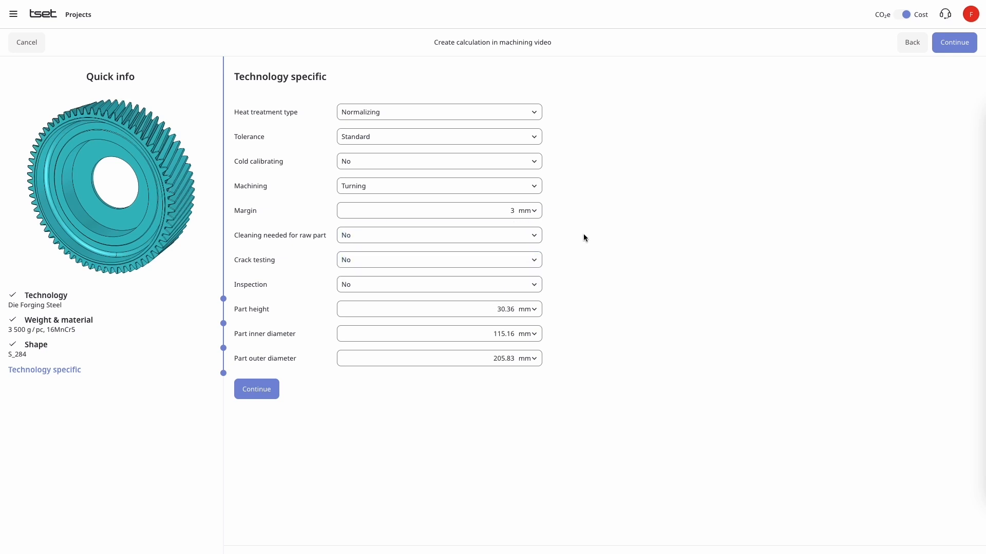
pyautogui.click(538, 260)
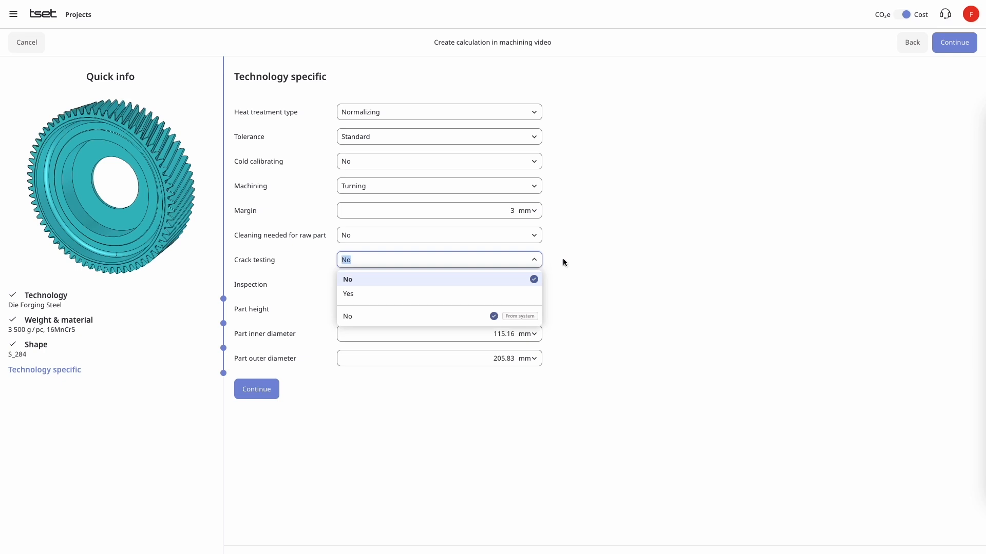
pyautogui.click(563, 262)
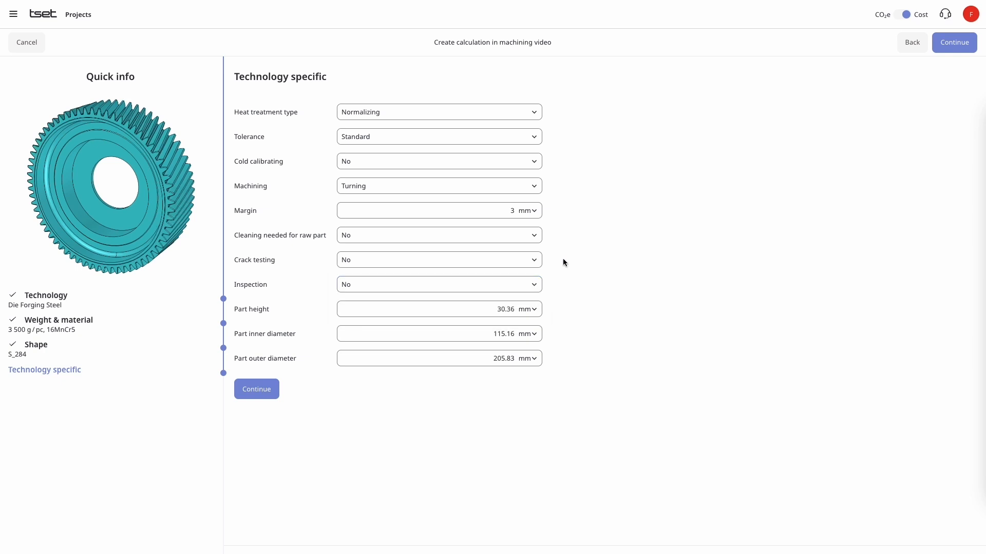
pyautogui.click(535, 289)
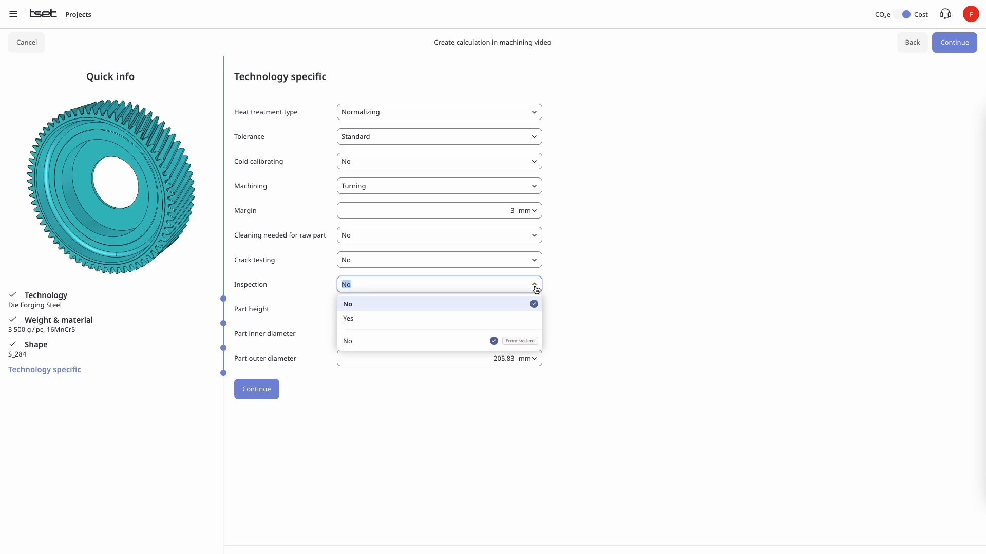
pyautogui.click(581, 282)
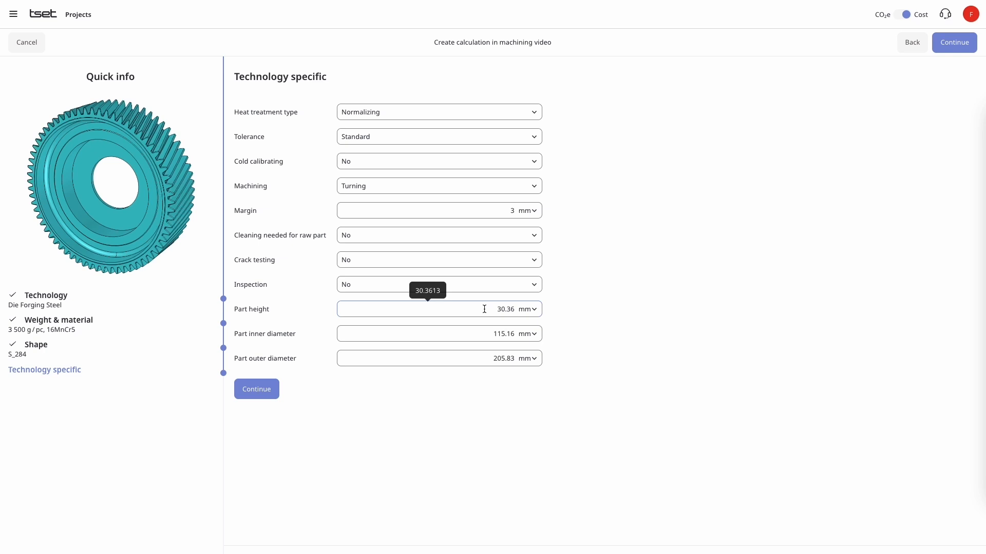
# - Set the part height to 30 mm, inner diameter to 60 mm and outer diameter to 190 mm, and continue to the sketch
pyautogui.click(484, 309)
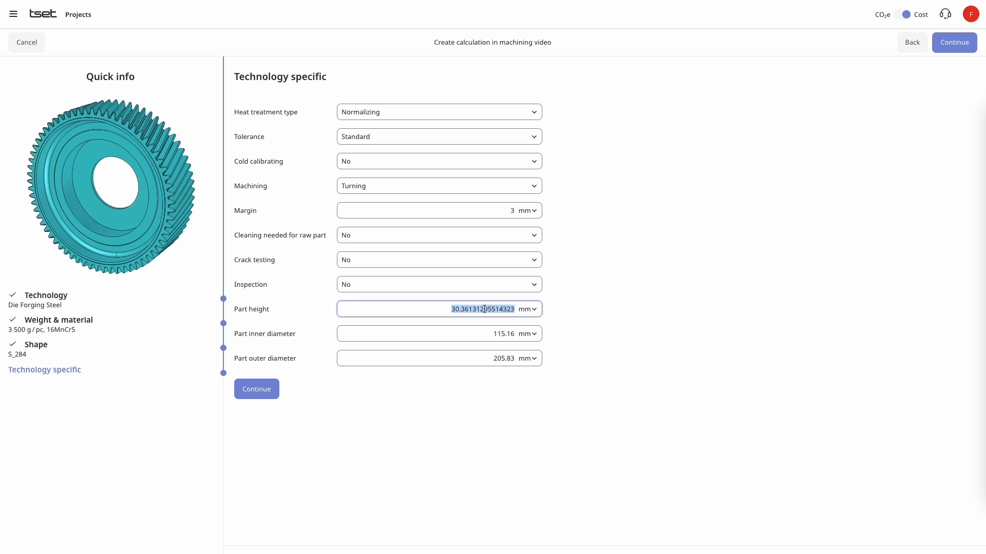
pyautogui.write('30')
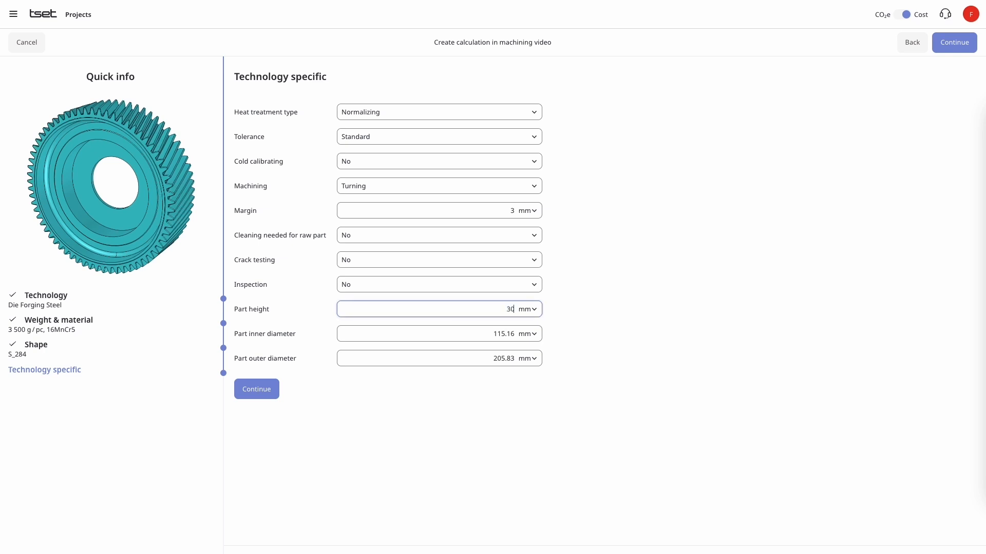
pyautogui.press('Tab')
pyautogui.write('6')
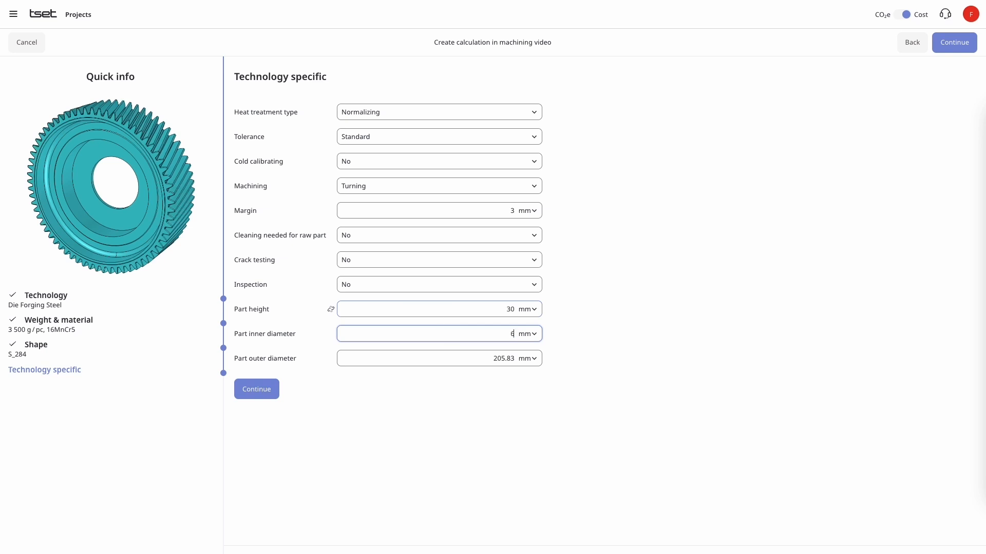
pyautogui.press('Tab')
pyautogui.write('190')
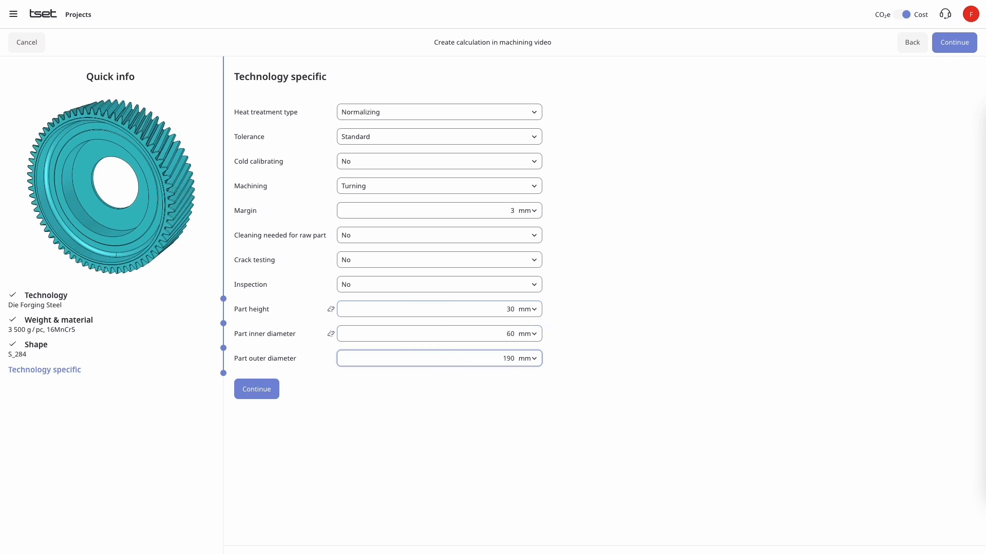
pyautogui.press('Tab')
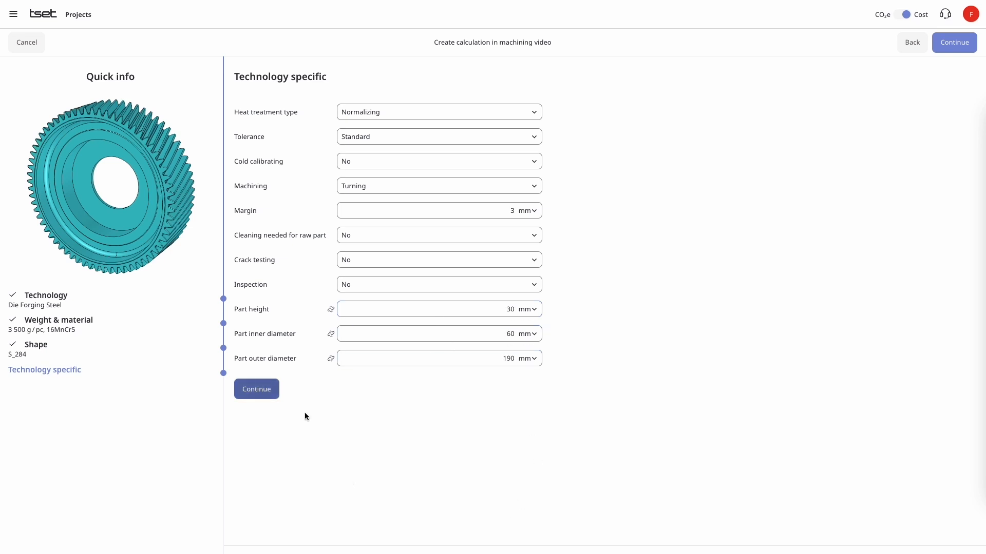
pyautogui.click(267, 395)
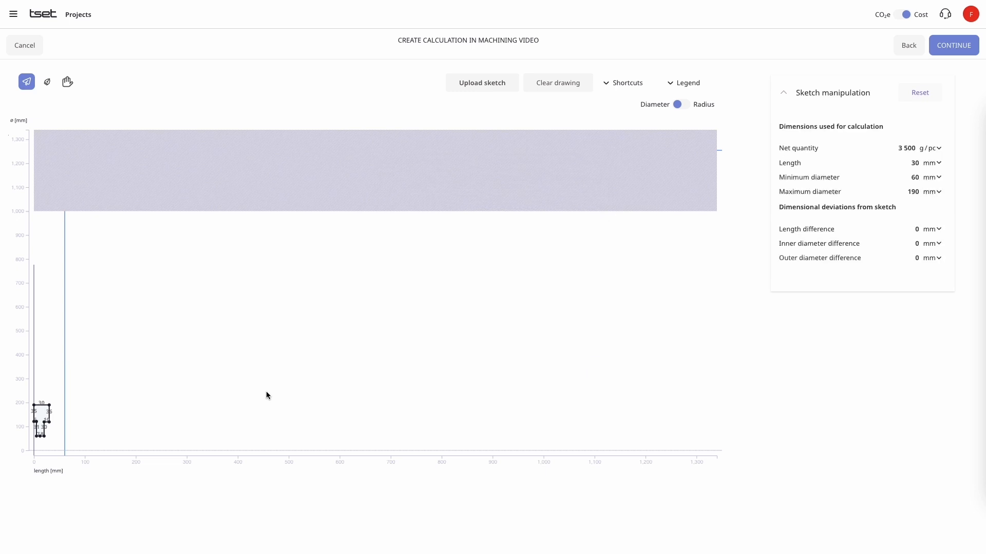
# - Delete the extra point in the middle of the profile's 60 mm diameter bore edge
pyautogui.scroll(10, 48, 417)
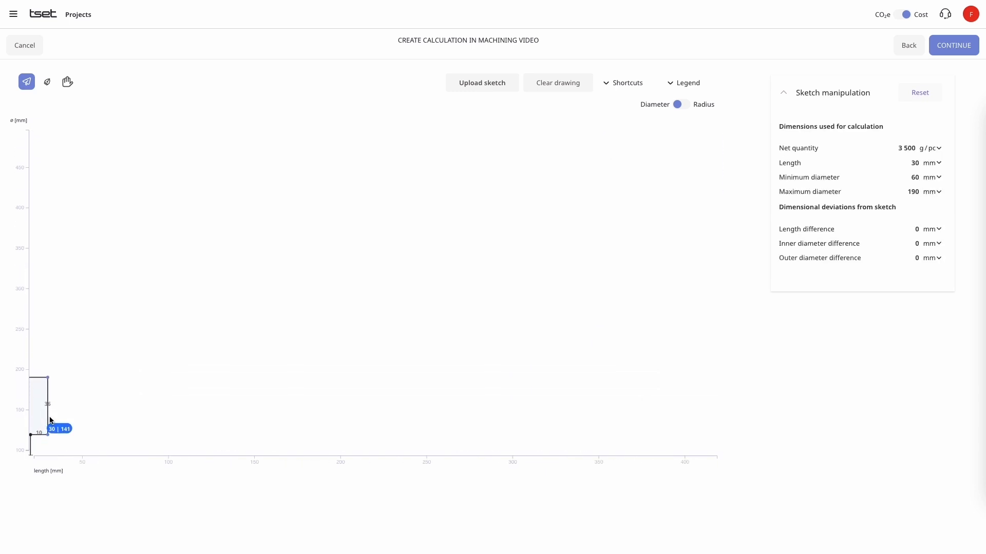
pyautogui.press('space')
pyautogui.moveTo(78, 418); pyautogui.dragTo(308, 288)
pyautogui.press('space')
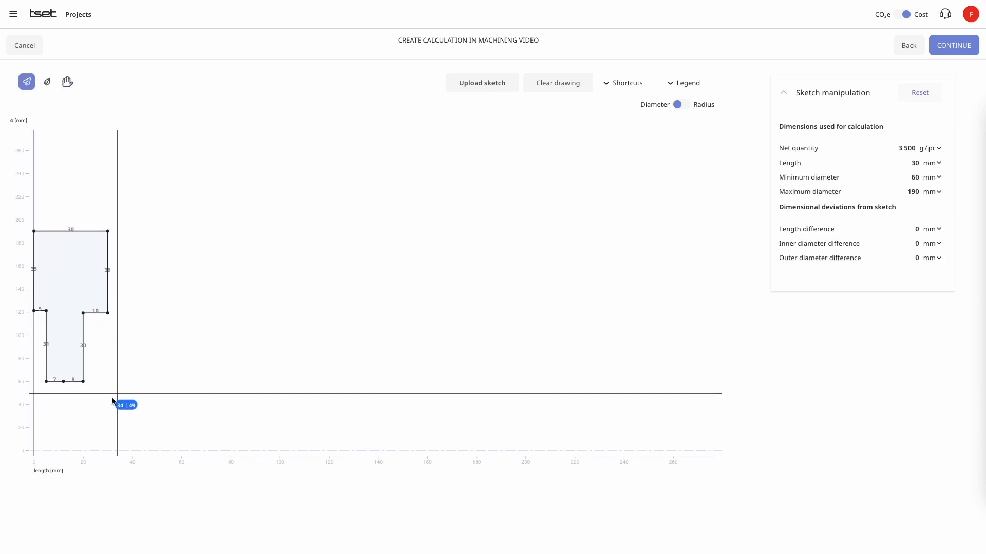
pyautogui.click(63, 382)
pyautogui.press('Delete')
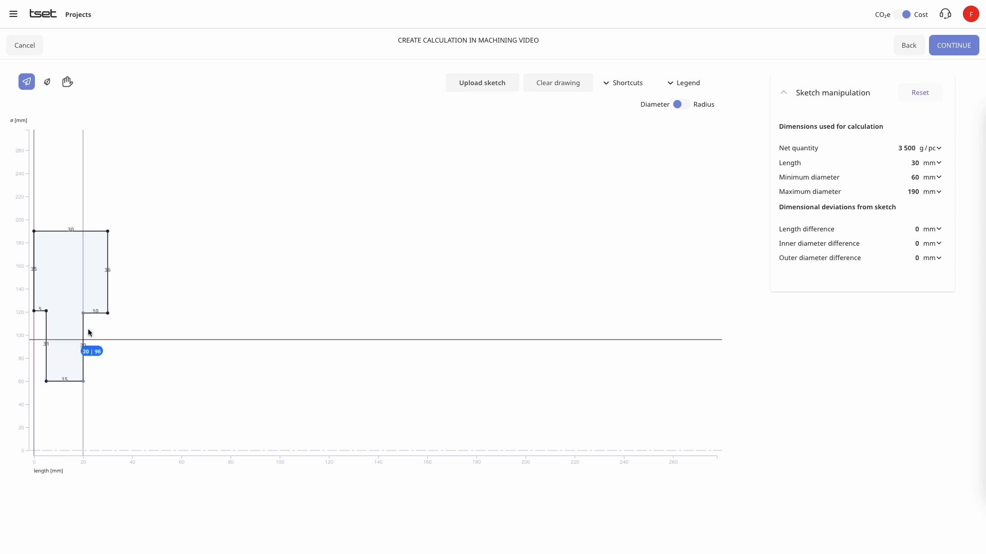
# - Reshape the profile's right side into two steps, about 6 mm long at diameter 155 mm and 4 mm long at diameter 130 mm, and continue
pyautogui.click(108, 272)
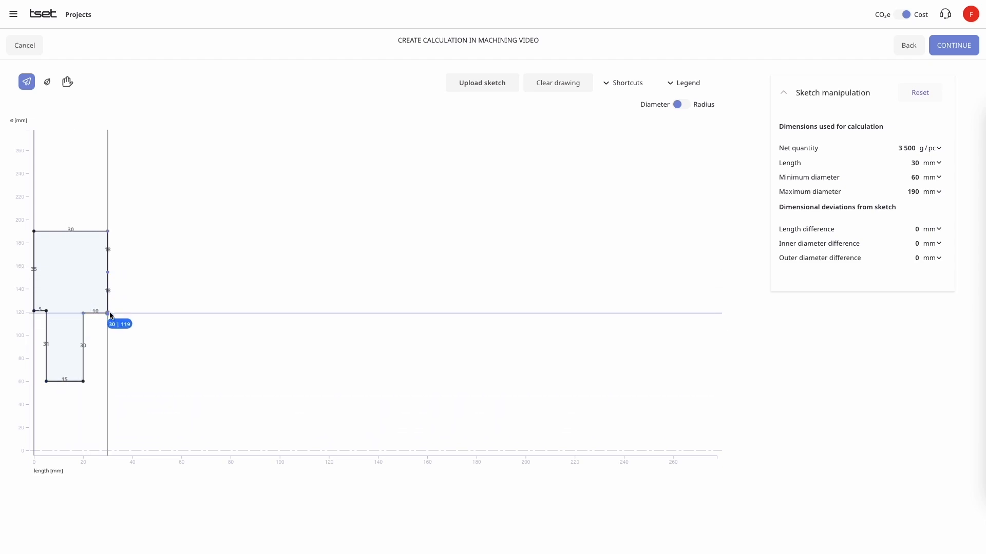
pyautogui.moveTo(107, 314); pyautogui.dragTo(90, 283)
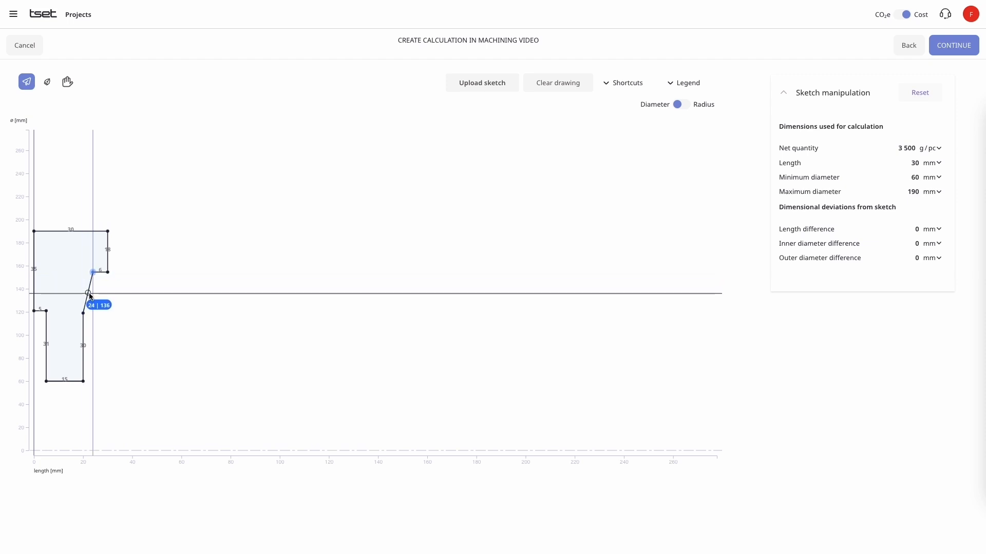
pyautogui.moveTo(87, 312); pyautogui.dragTo(93, 302)
pyautogui.click(88, 341)
pyautogui.moveTo(88, 342); pyautogui.dragTo(83, 301)
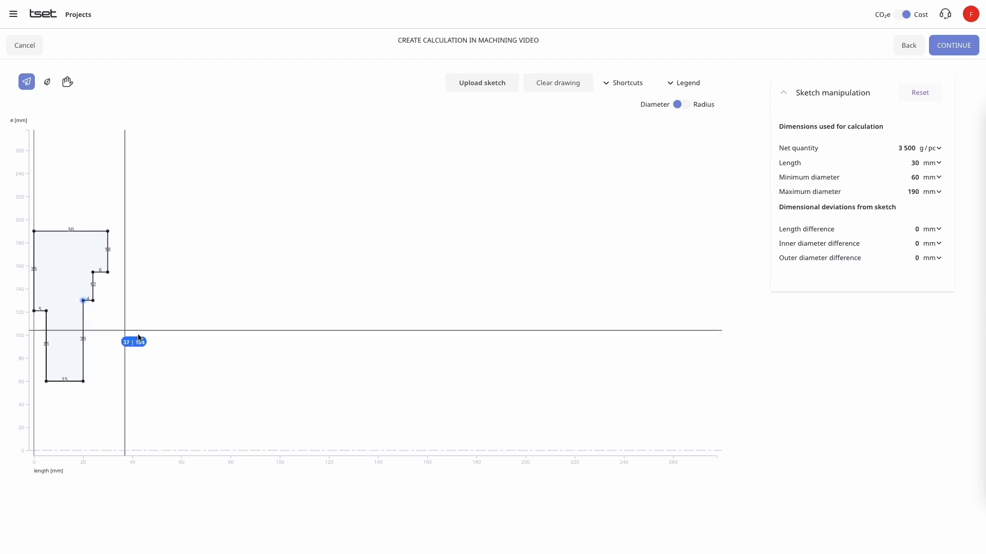
pyautogui.click(951, 47)
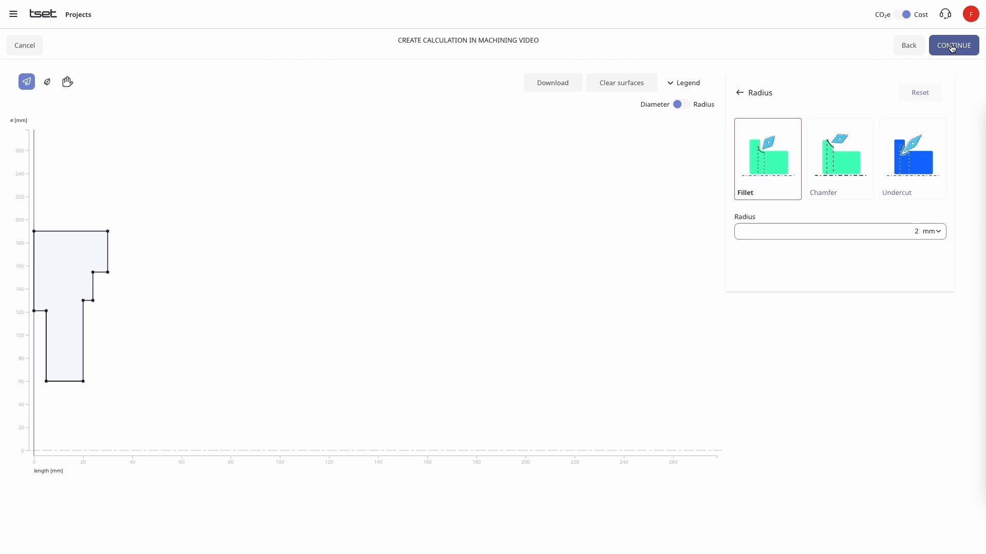
# - Set the global surface properties to case hardening with 0.8 mm depth and a fillet radius of 1 mm
pyautogui.click(741, 93)
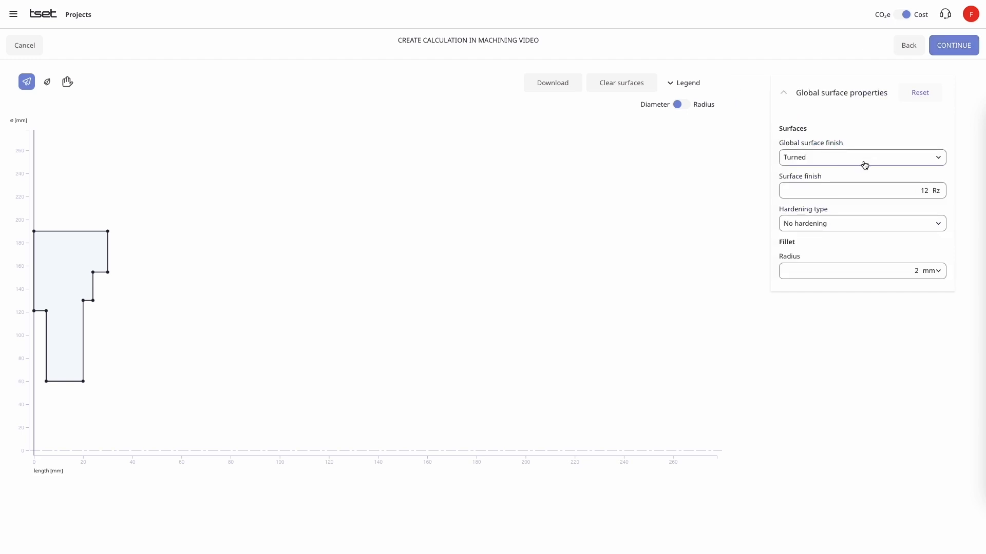
pyautogui.click(890, 189)
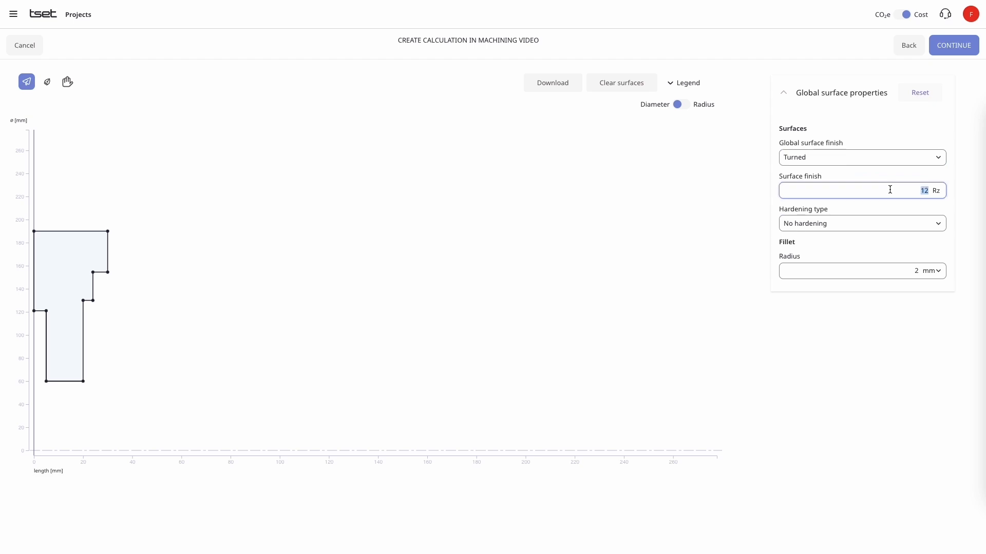
pyautogui.click(932, 222)
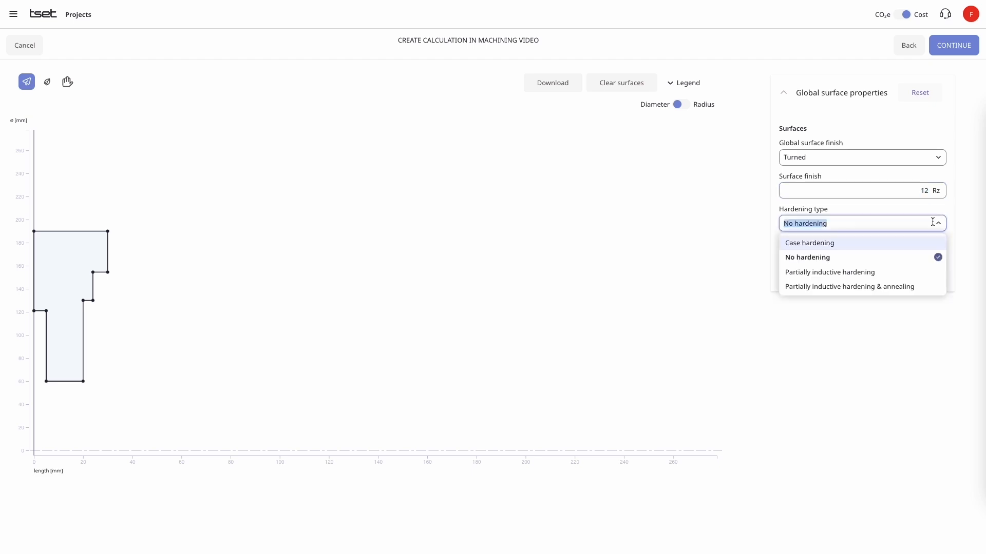
pyautogui.click(833, 243)
pyautogui.click(886, 256)
pyautogui.write('0.8')
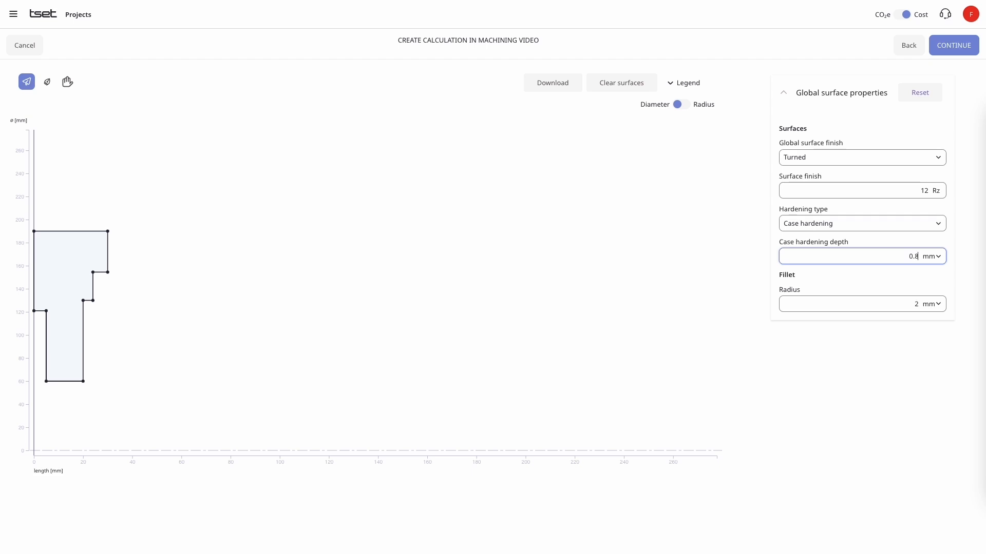
pyautogui.click(881, 306)
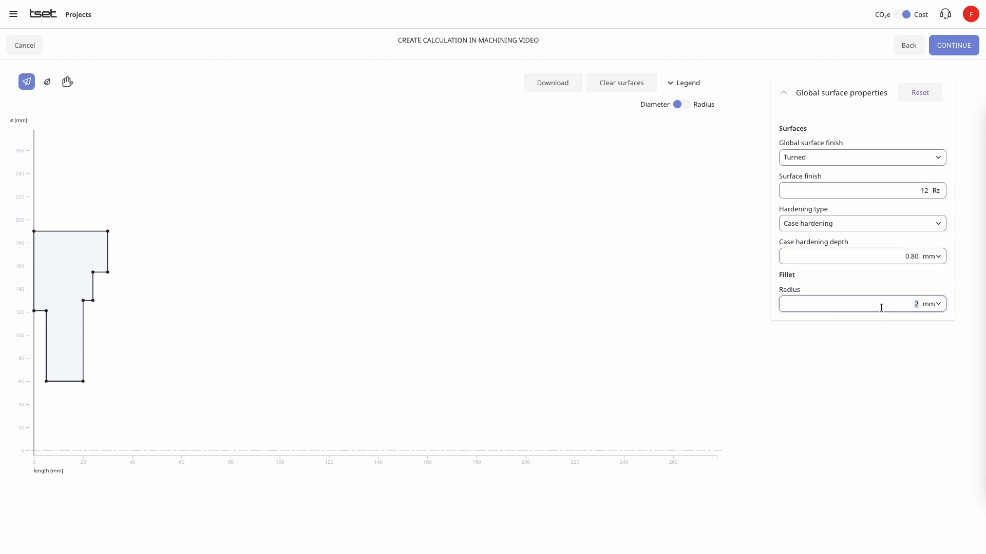
pyautogui.write('1')
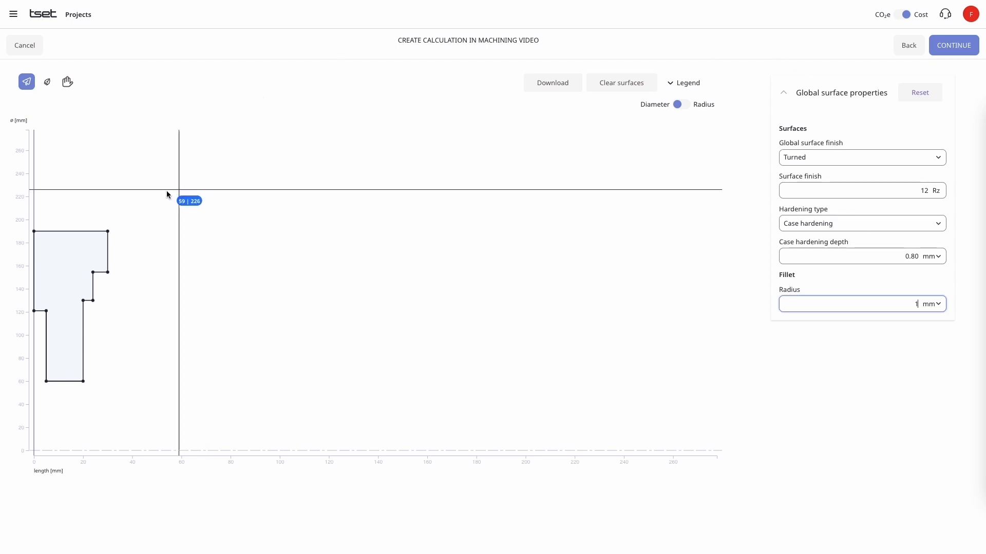
# - Make the profile's outer diameter surface geared, with helical gearing as the type of toothing
pyautogui.click(63, 232)
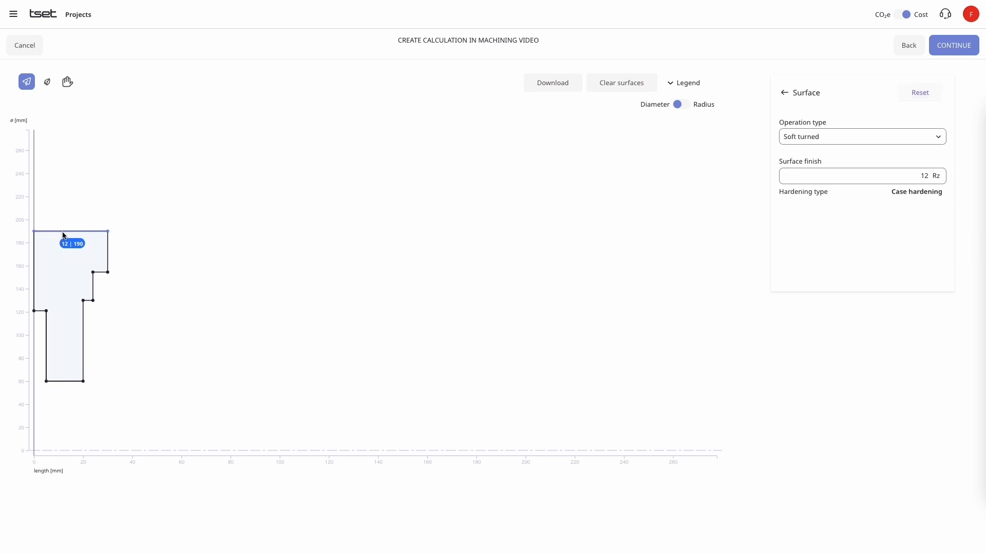
pyautogui.click(825, 142)
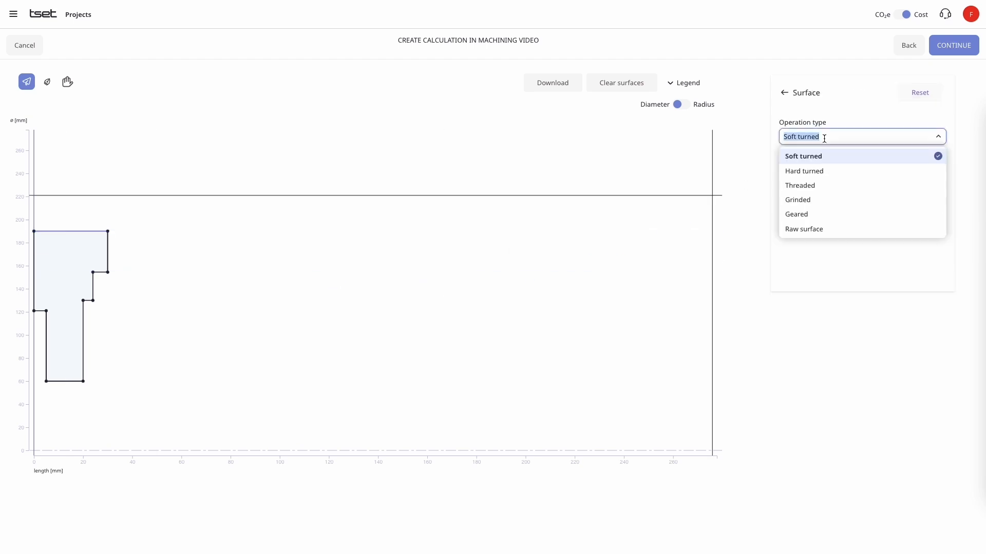
pyautogui.click(799, 214)
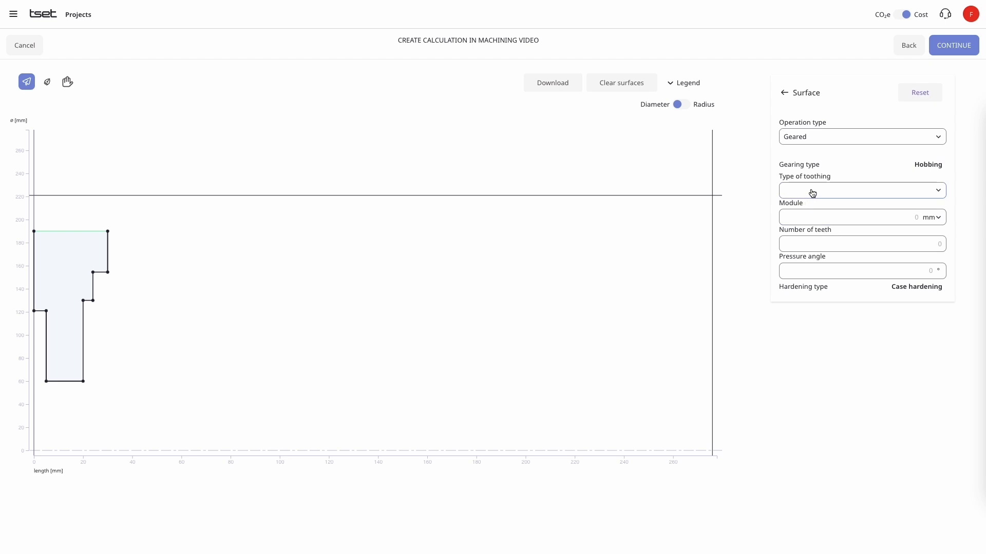
pyautogui.click(812, 191)
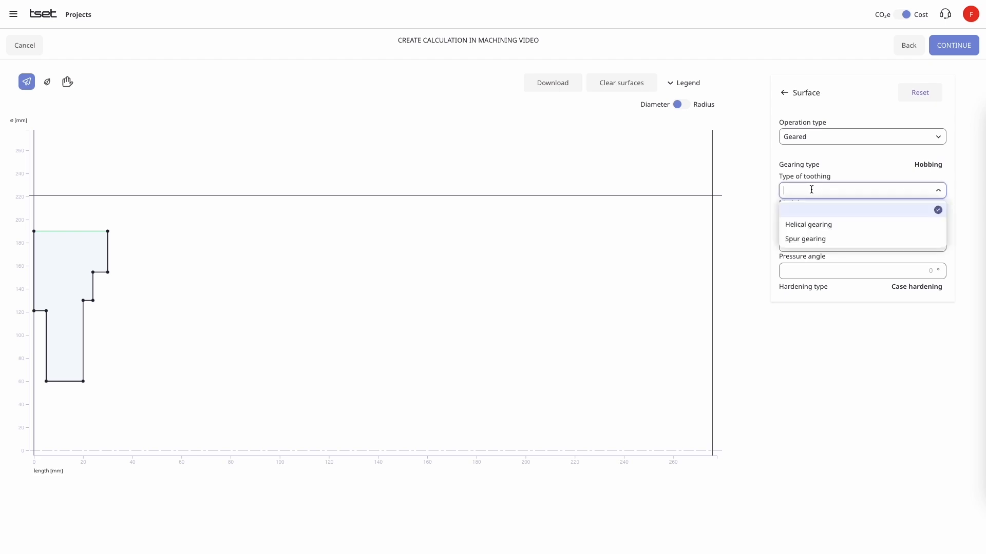
pyautogui.click(823, 225)
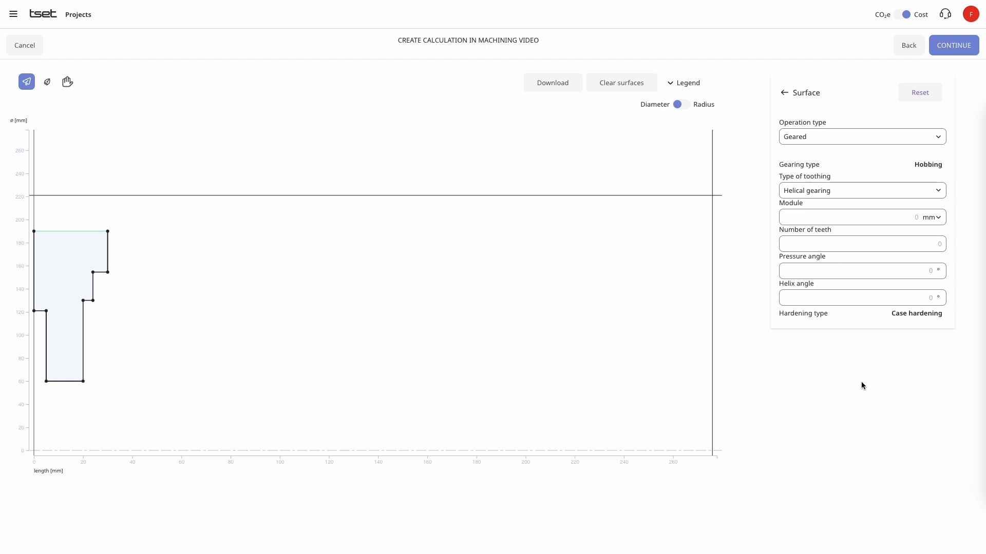
# - Define the outer gearing with module 2 mm, 95 teeth, a 21° pressure angle and a 19° helix angle
pyautogui.click(892, 219)
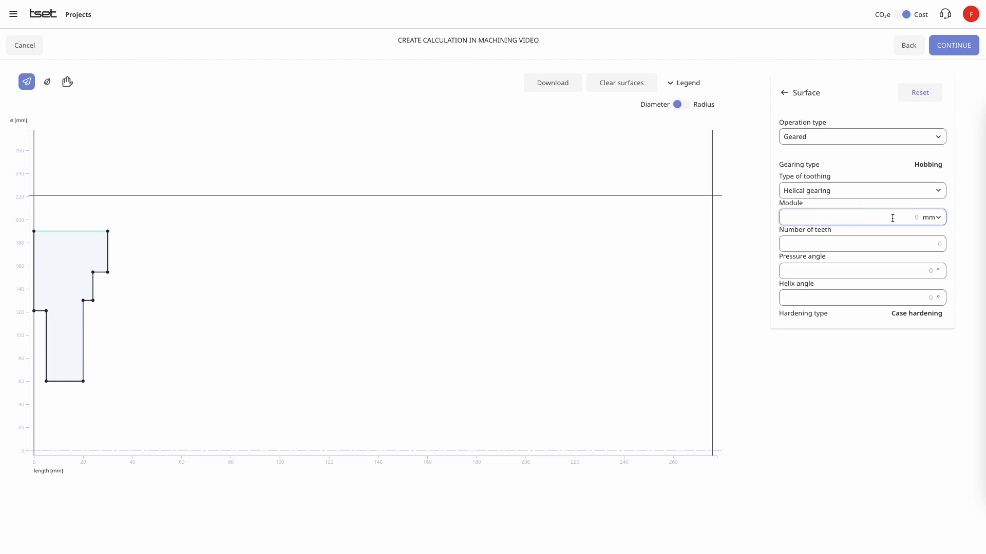
pyautogui.press('Tab')
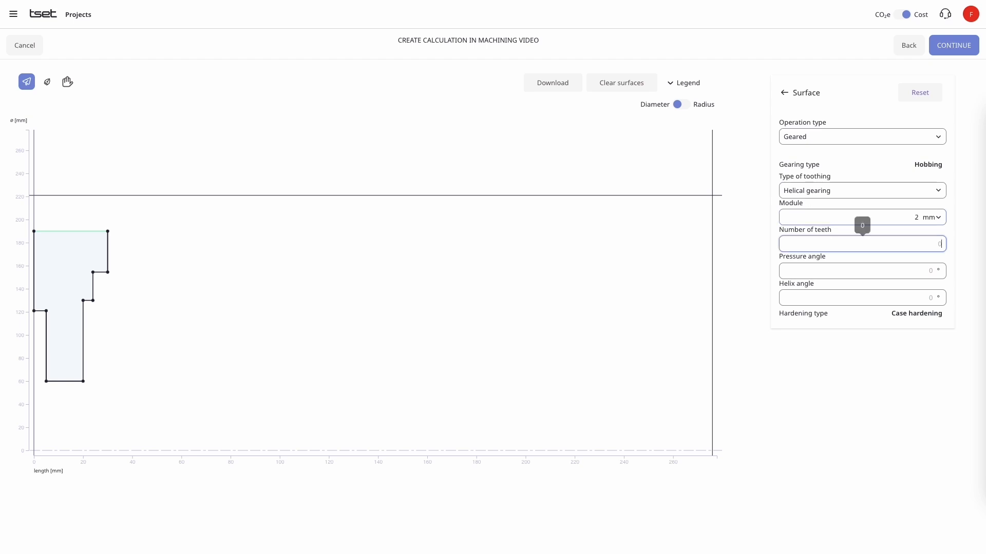
pyautogui.write('95')
pyautogui.press('Tab')
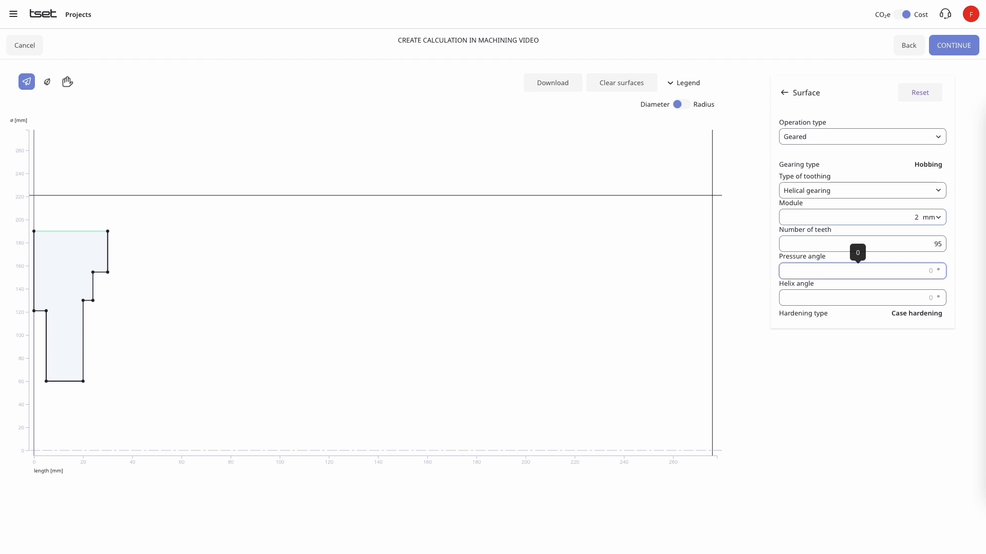
pyautogui.write('21')
pyautogui.press('Tab')
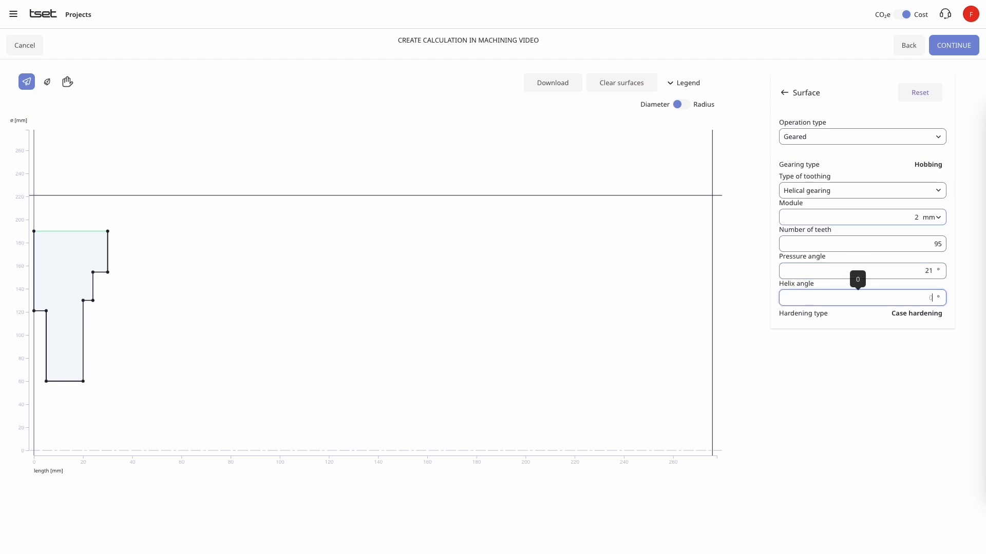
pyautogui.write('19')
pyautogui.click(864, 428)
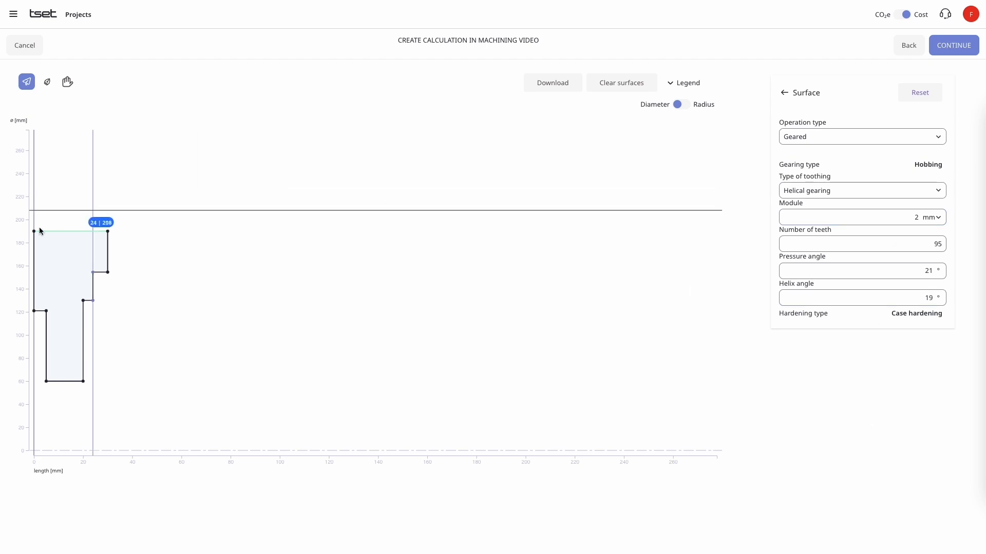
# - Make the profile's inner bore surface at diameter 60 mm hard turned with a surface finish of 6 Rz
pyautogui.click(65, 383)
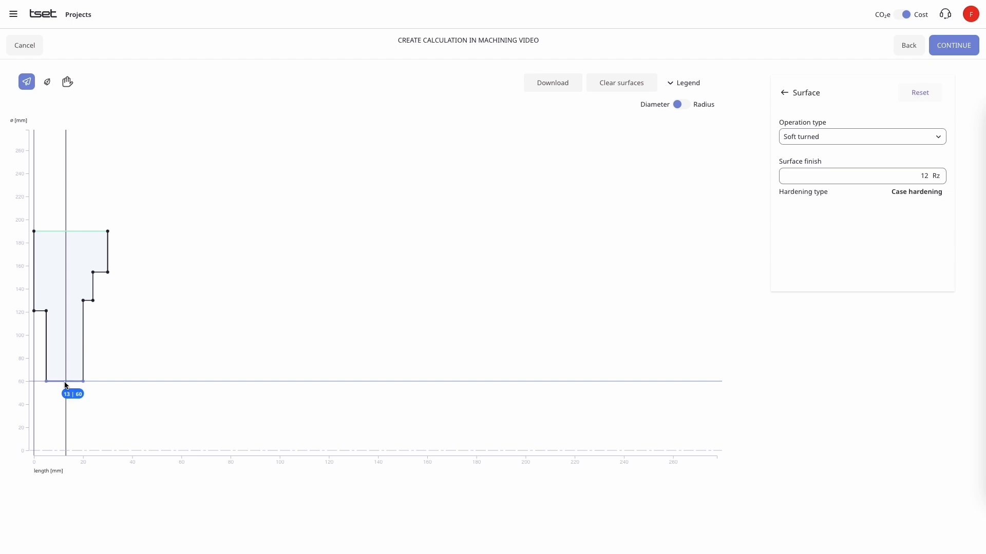
pyautogui.click(899, 143)
pyautogui.click(850, 172)
pyautogui.click(889, 174)
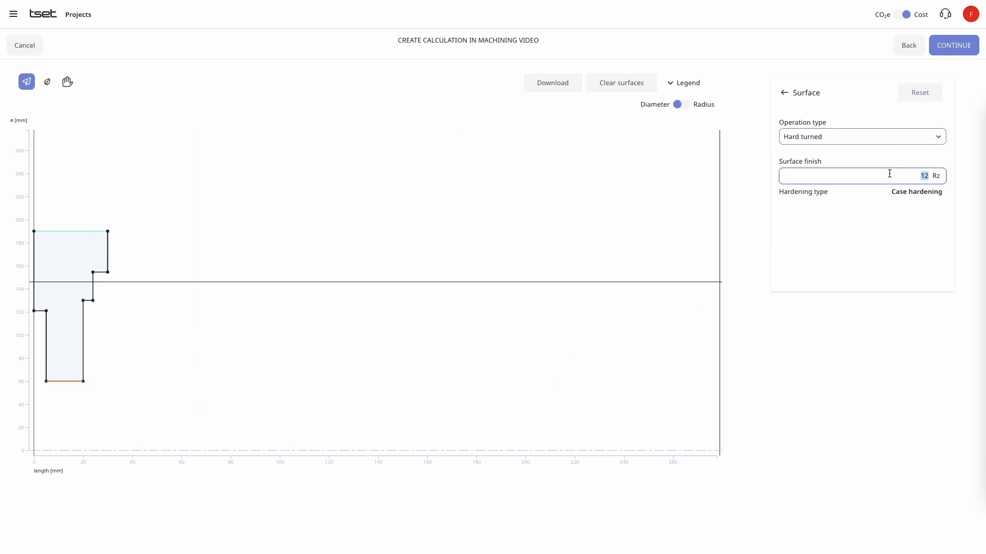
pyautogui.write('6')
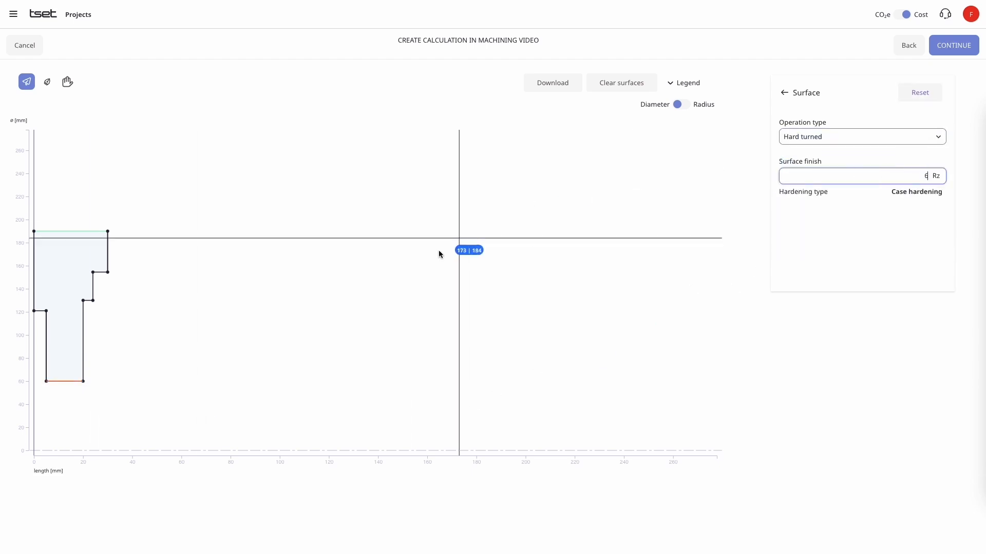
# - Make the vertical face at length 20 mm, adjoining the bore, hard turned with a surface finish of 6 Rz
pyautogui.click(83, 358)
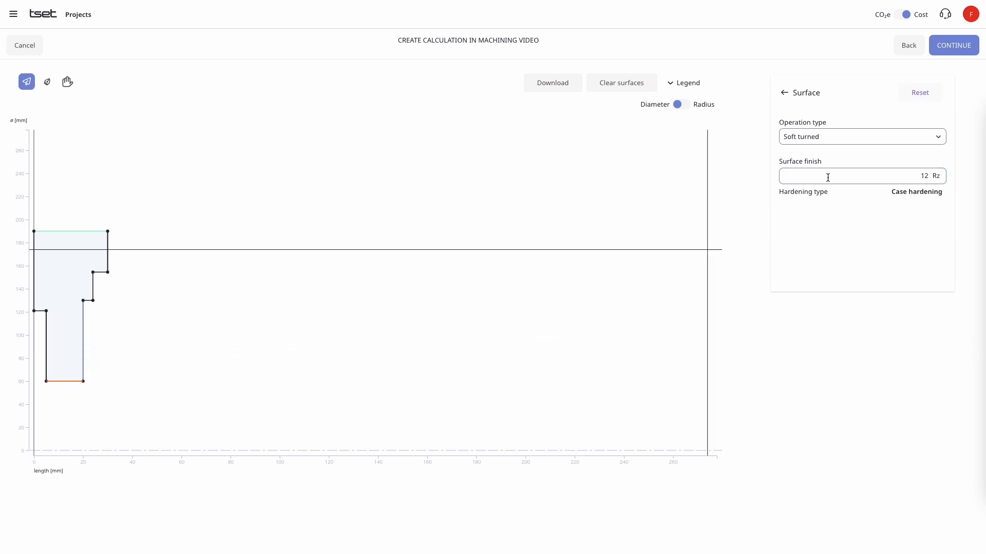
pyautogui.click(844, 133)
pyautogui.click(823, 171)
pyautogui.click(843, 173)
pyautogui.hotkey('ctrl', 'a')
pyautogui.write('6')
pyautogui.click(842, 242)
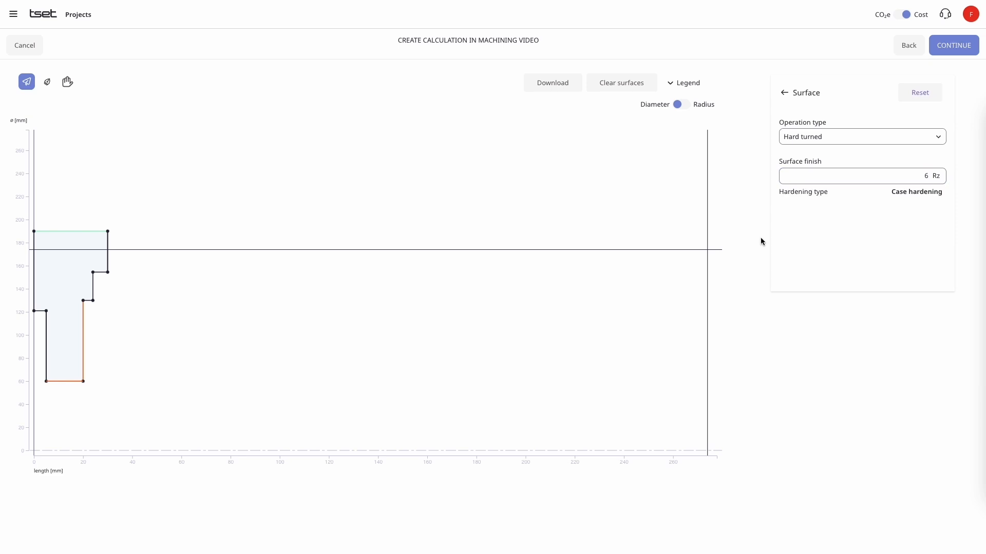
# - Download the profile drawing, accept the surface definitions and save the calculation
pyautogui.click(549, 85)
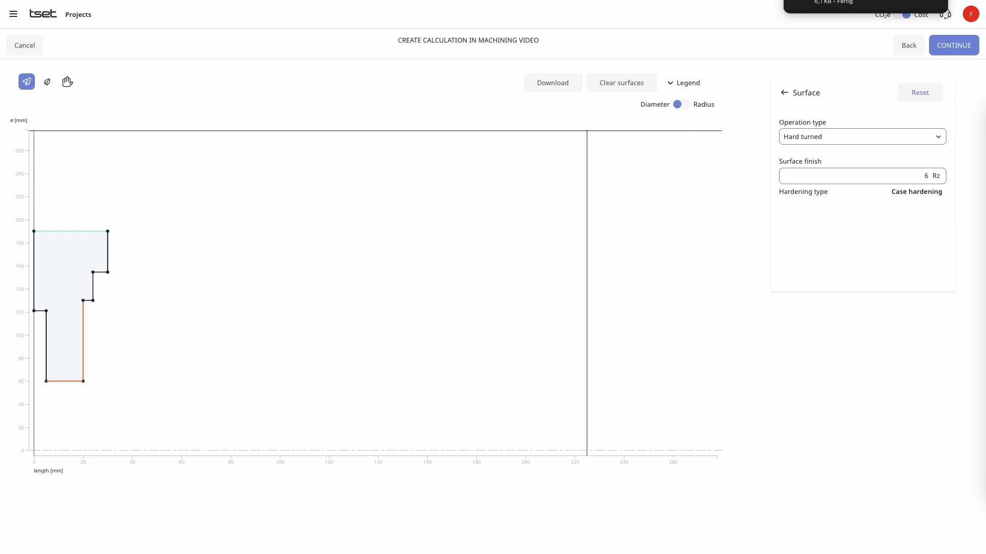
pyautogui.click(964, 47)
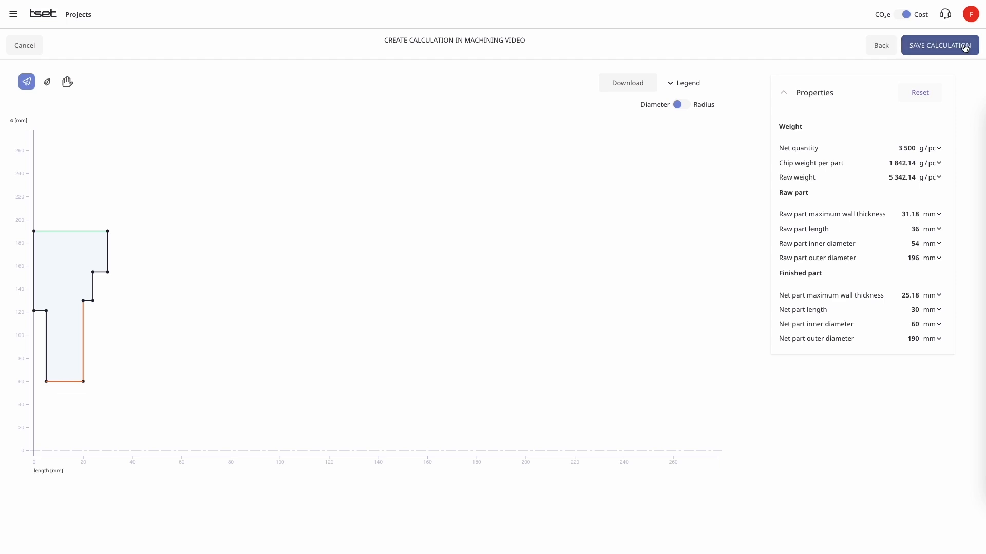
pyautogui.click(965, 48)
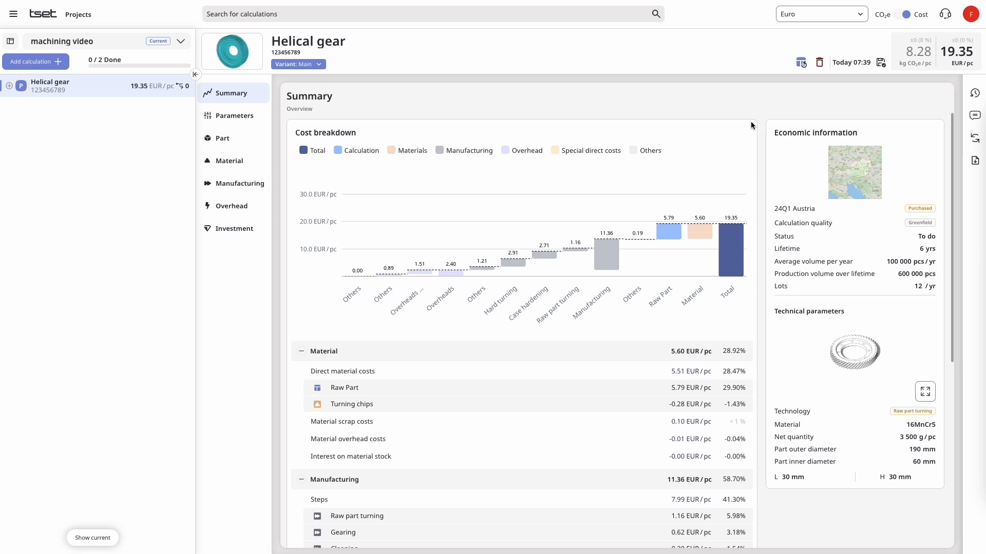
# - Expand the Helical gear and its Raw Part, and compare the manufacturing steps in emissions and cost view
pyautogui.click(11, 86)
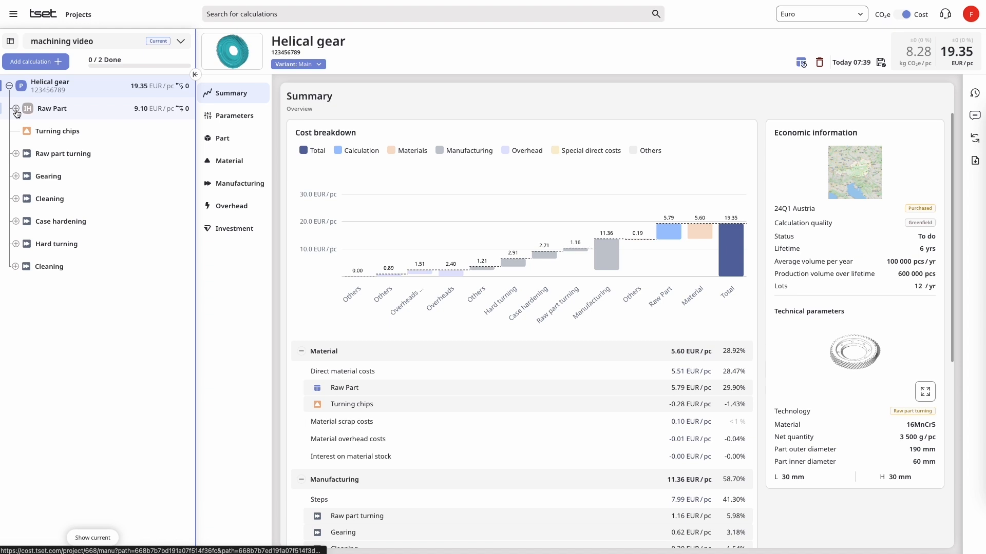
pyautogui.click(16, 109)
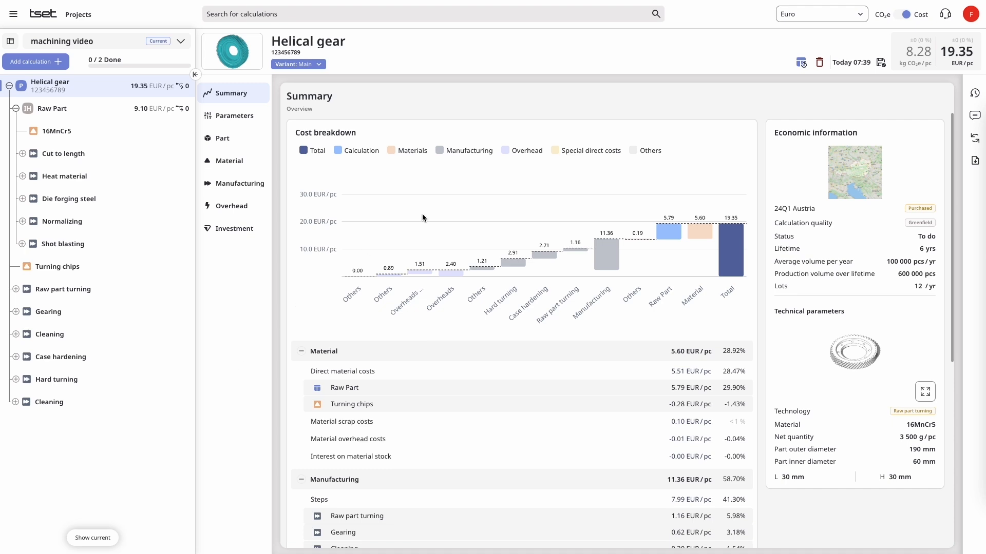
pyautogui.click(906, 16)
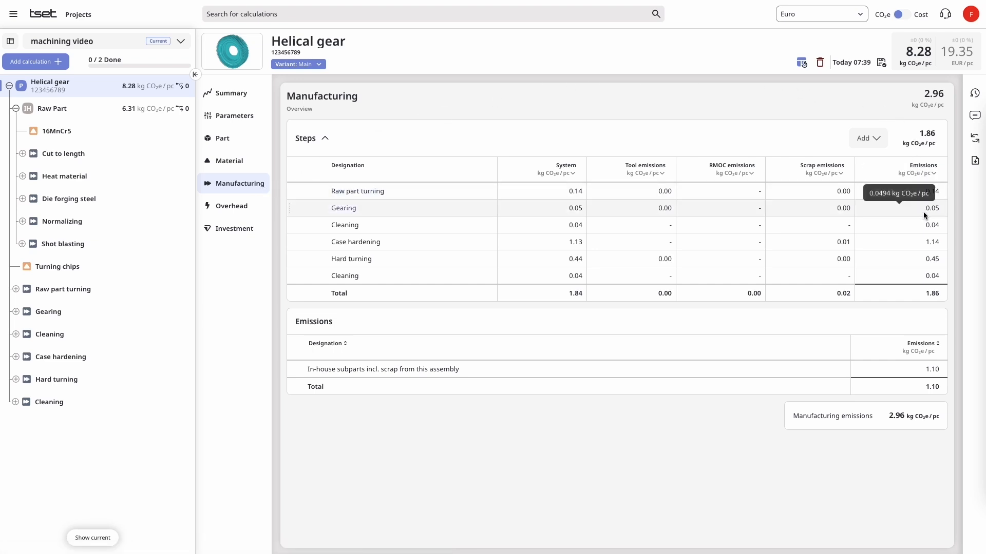
pyautogui.click(903, 19)
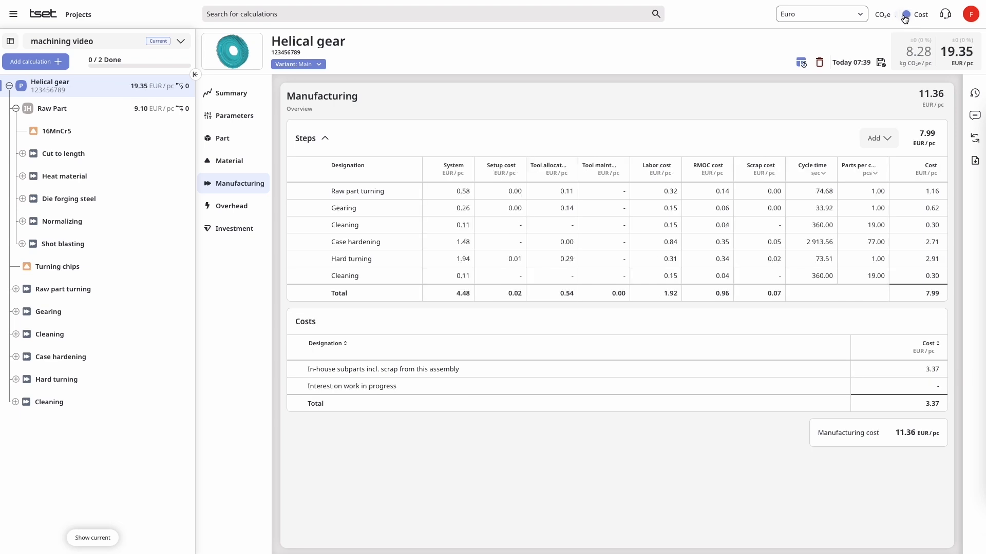
# - Examine the Raw part turning step's technical parameters, cycle times, system, setup, labor, tool, RMOC and scrap costs
pyautogui.click(354, 191)
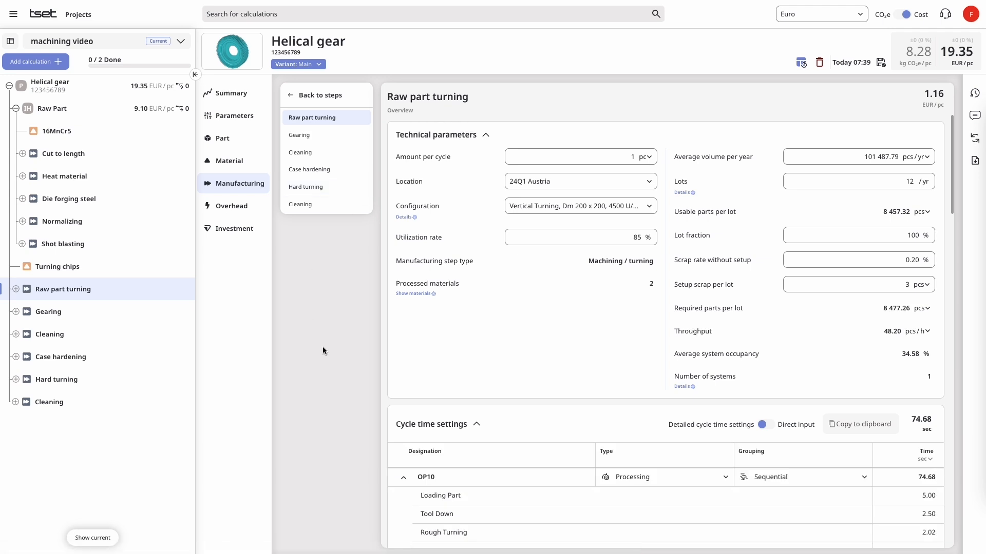
pyautogui.scroll(-2, 512, 353)
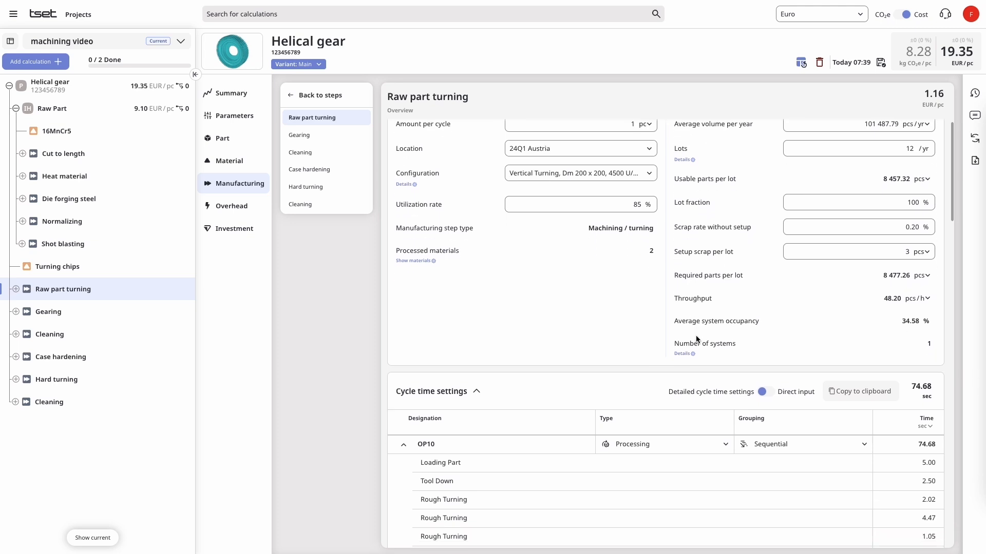
pyautogui.scroll(-5, 695, 336)
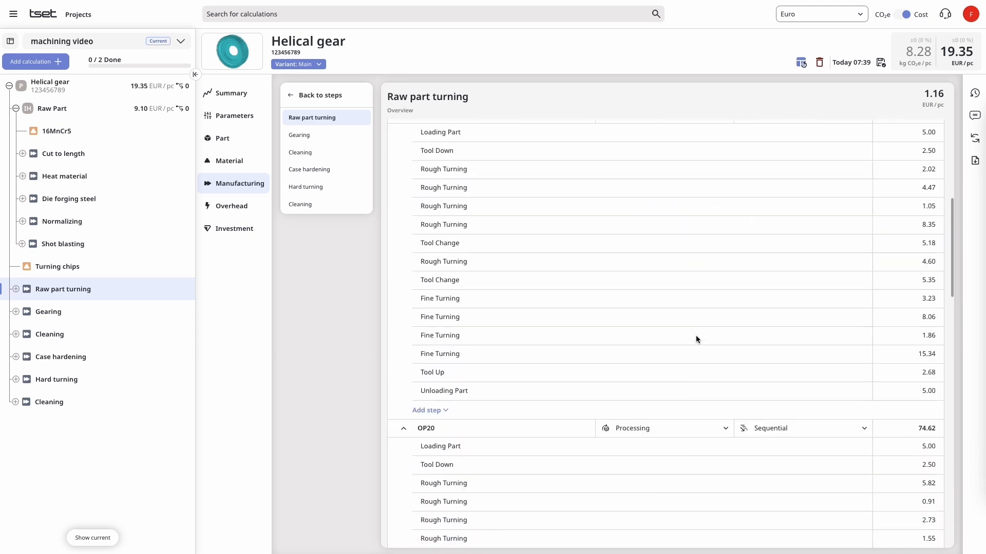
pyautogui.scroll(-4, 697, 340)
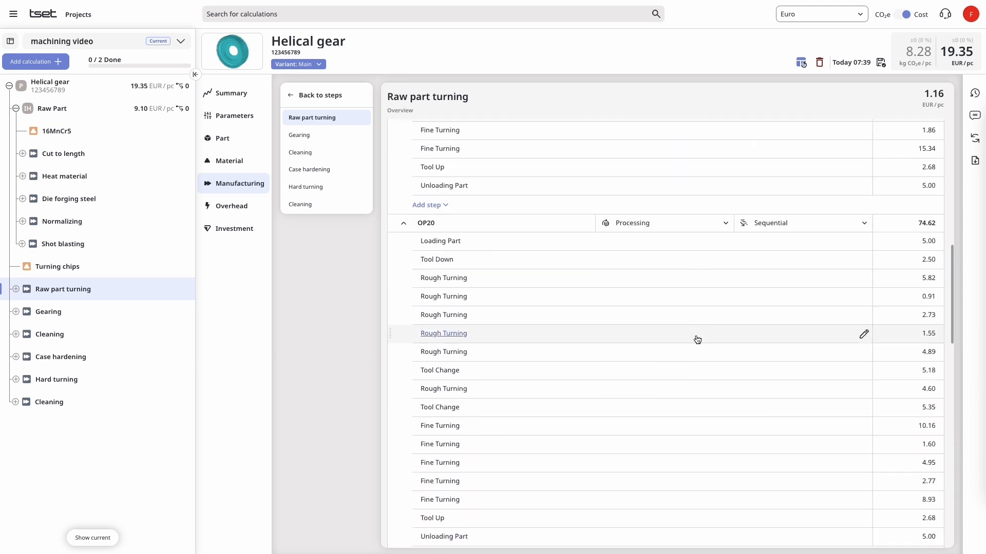
pyautogui.scroll(-6, 696, 339)
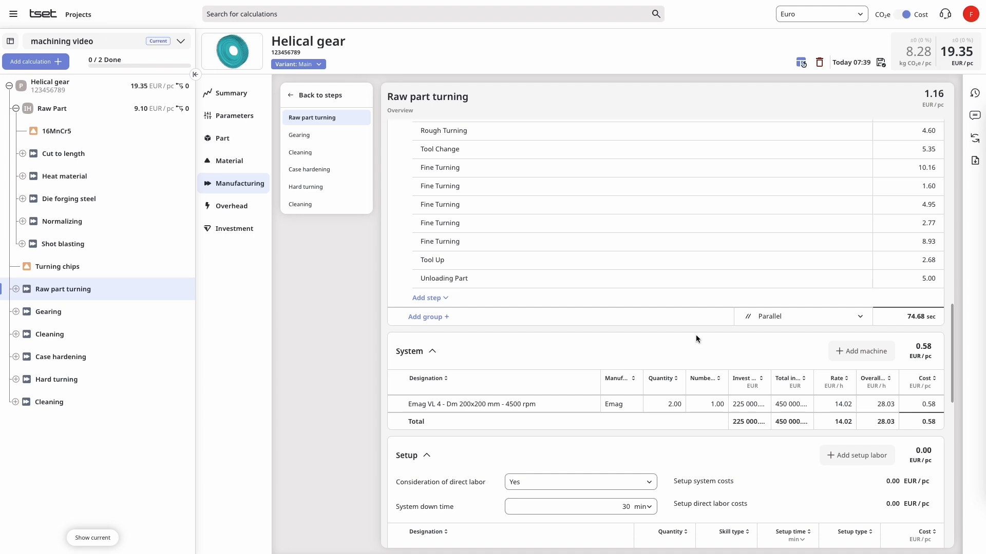
pyautogui.scroll(-3, 696, 336)
pyautogui.scroll(-2, 697, 339)
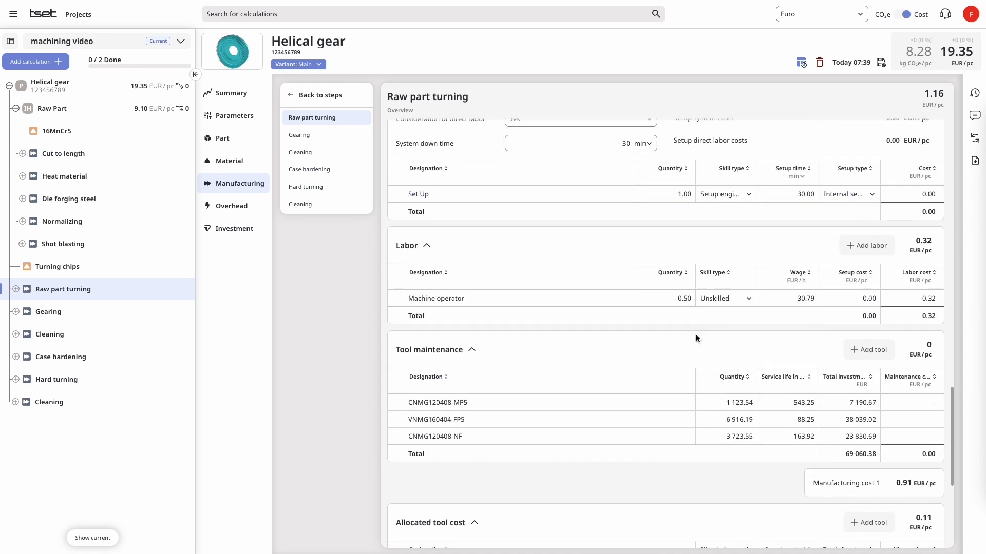
pyautogui.scroll(-1, 697, 339)
pyautogui.scroll(-2, 695, 337)
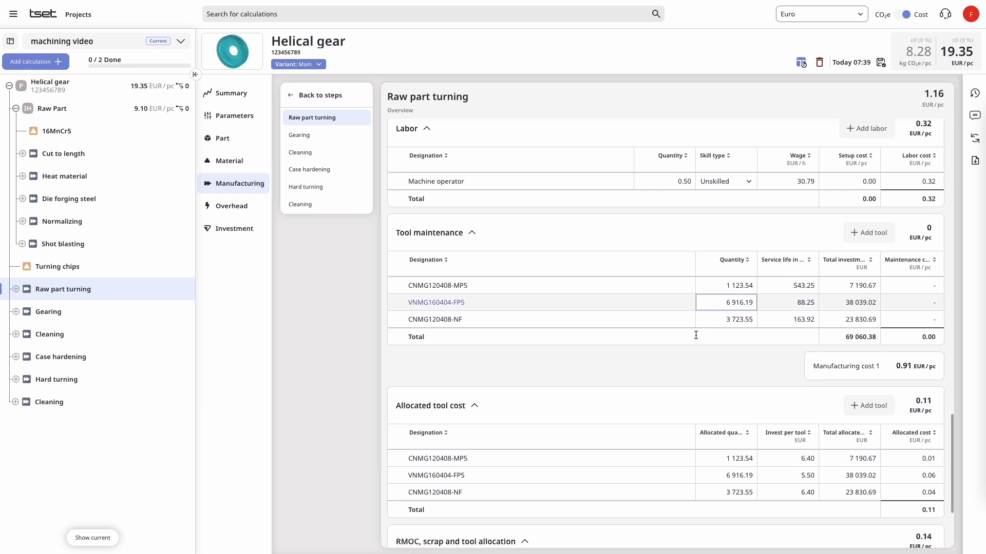
pyautogui.scroll(-2, 695, 335)
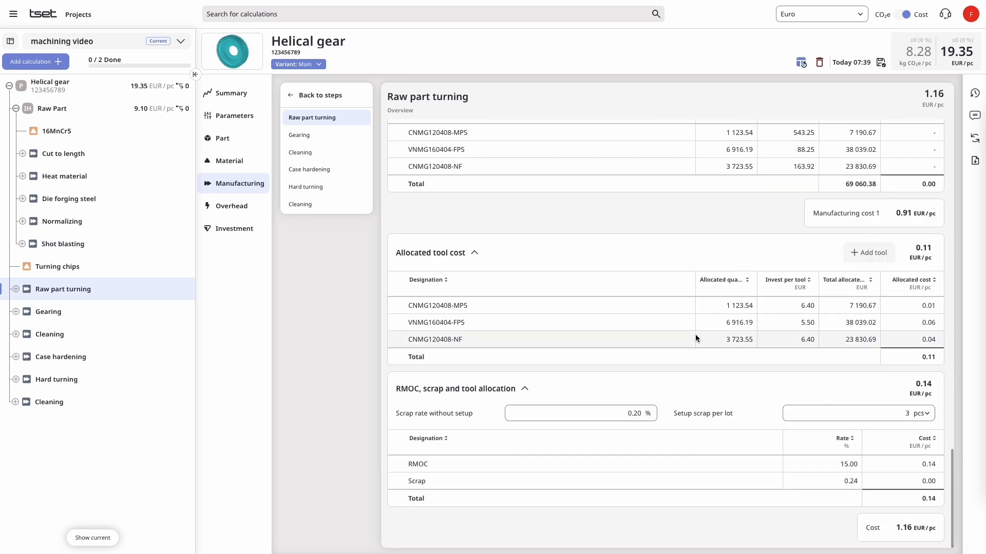